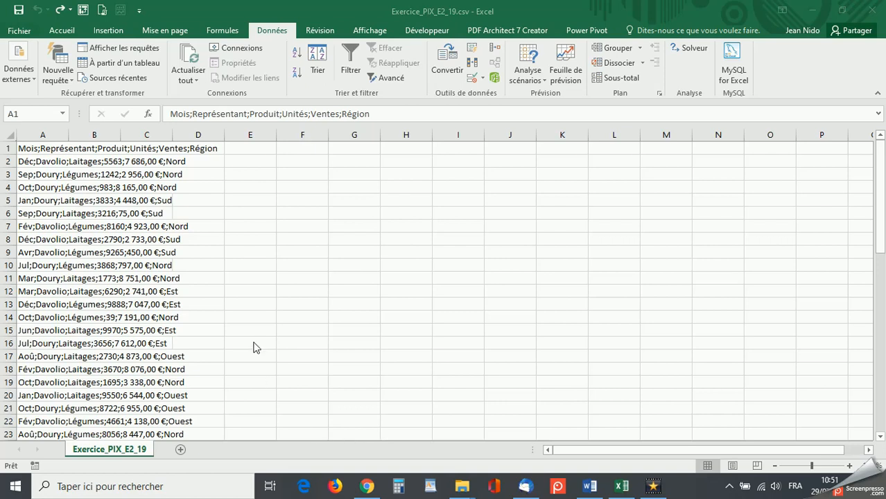
- Split column A's text into separate columns at the semicolons, in Standard format from $A$1, and fit column A's width to its contents
left_click(51, 134)
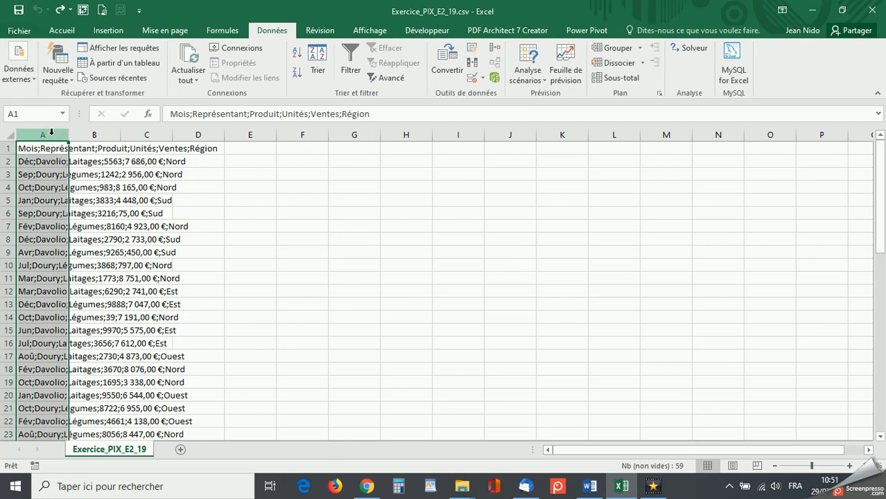
double_click(68, 134)
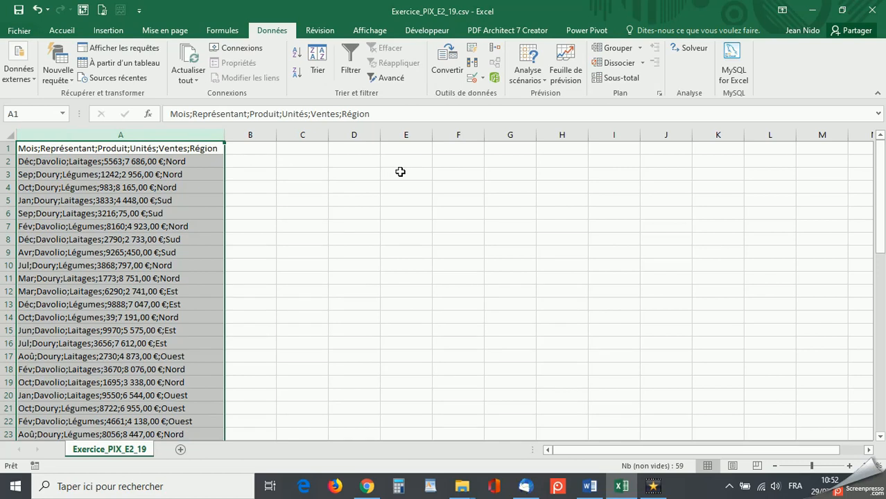
left_click(447, 61)
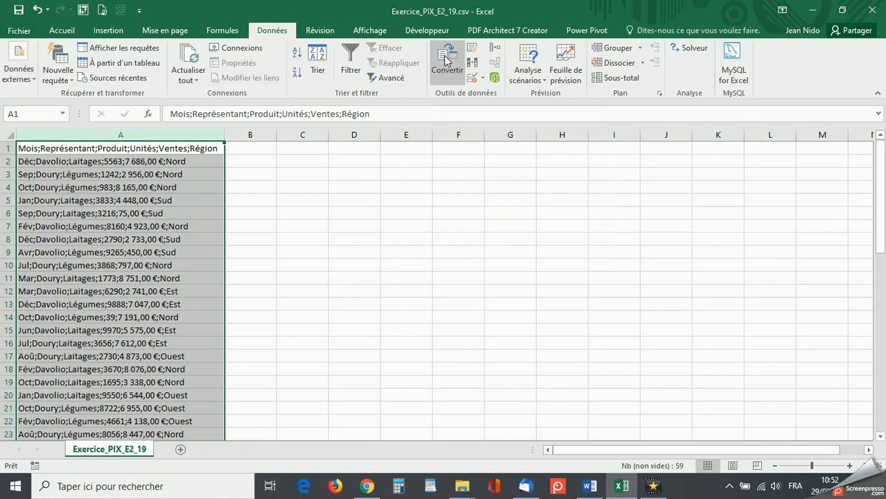
left_click(446, 60)
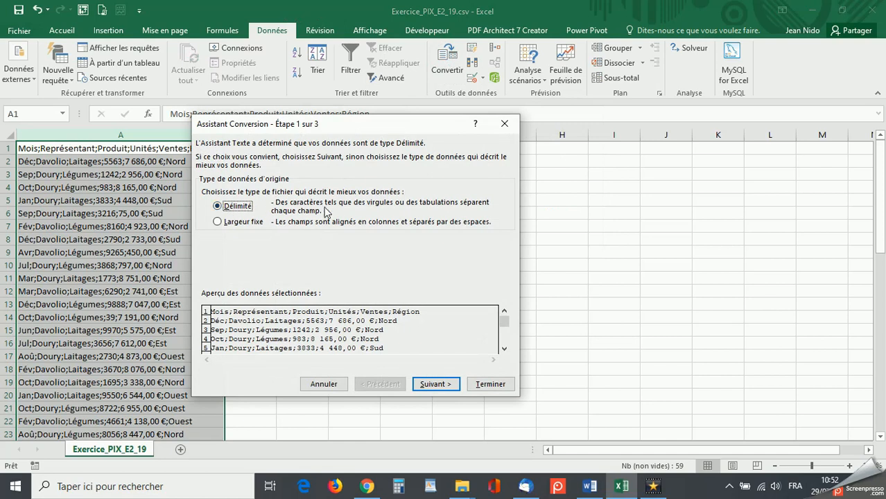
left_click(431, 385)
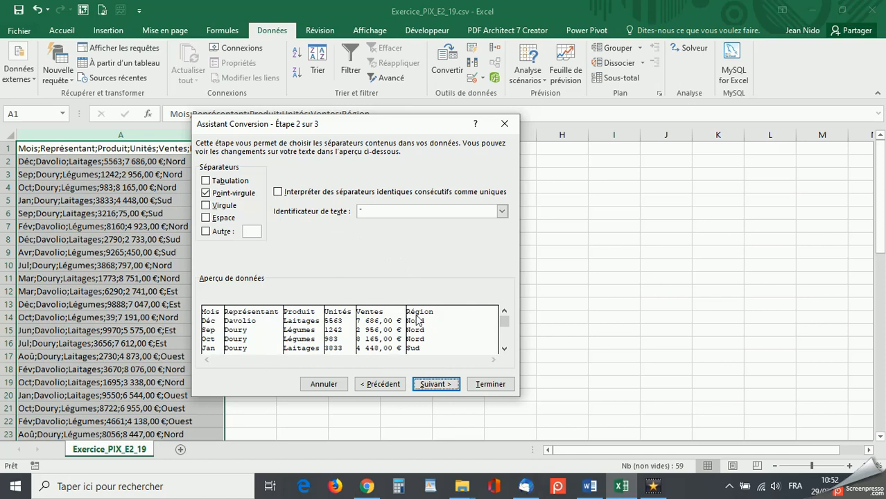
left_click(441, 386)
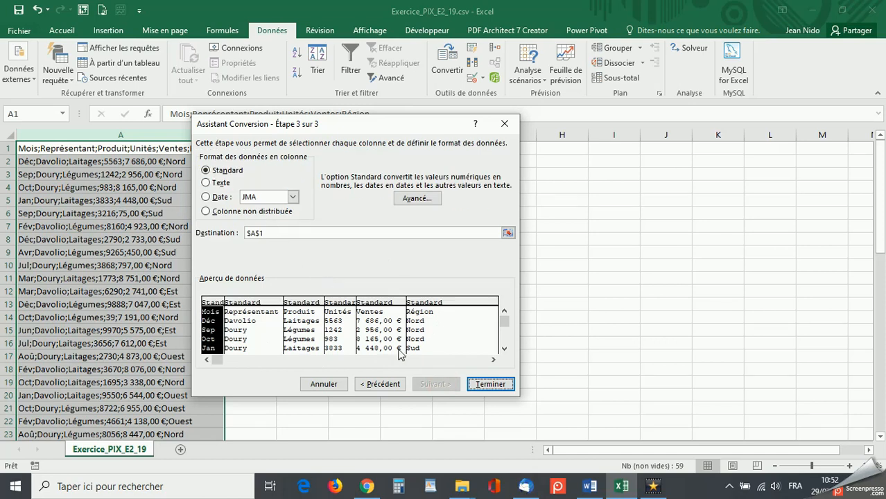
left_click(491, 384)
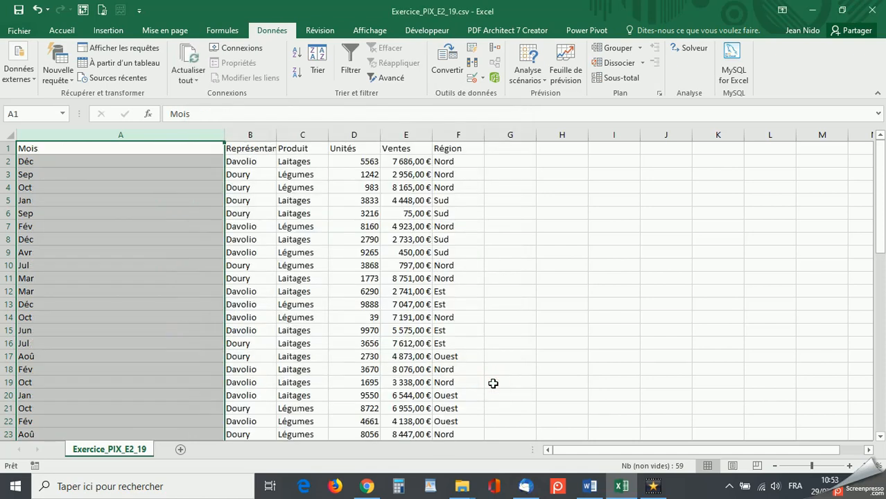
double_click(224, 135)
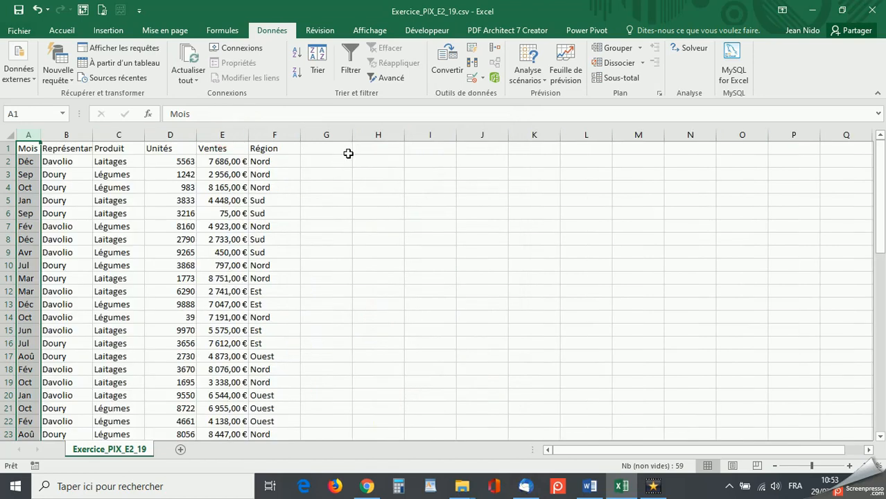
left_click(348, 153)
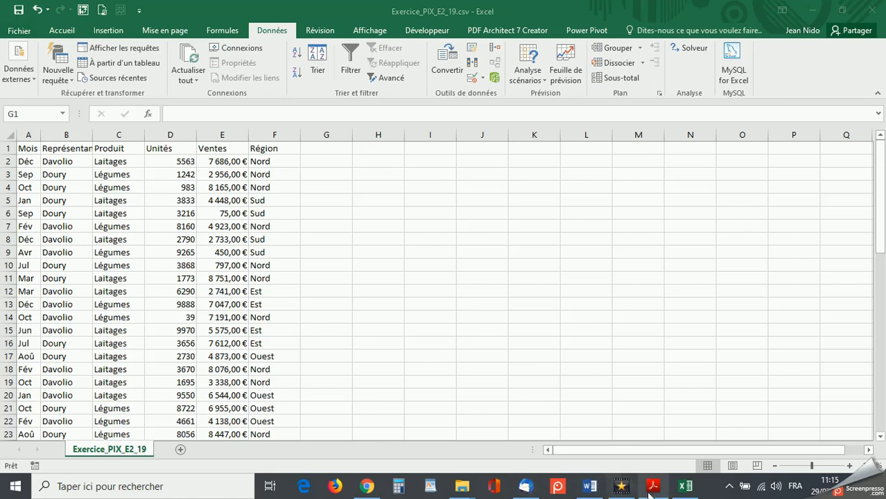
- Read the sorting tasks in the exercise PDF Enoncé_Exercice_PIX_E2_20 in Acrobat Reader, and return to the Excel workbook
mouse_move(653, 493)
left_click(651, 426)
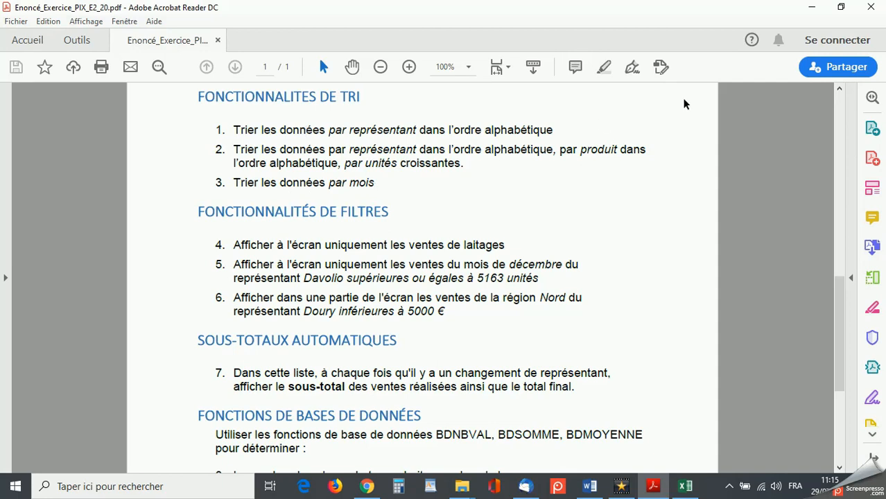
left_click(811, 13)
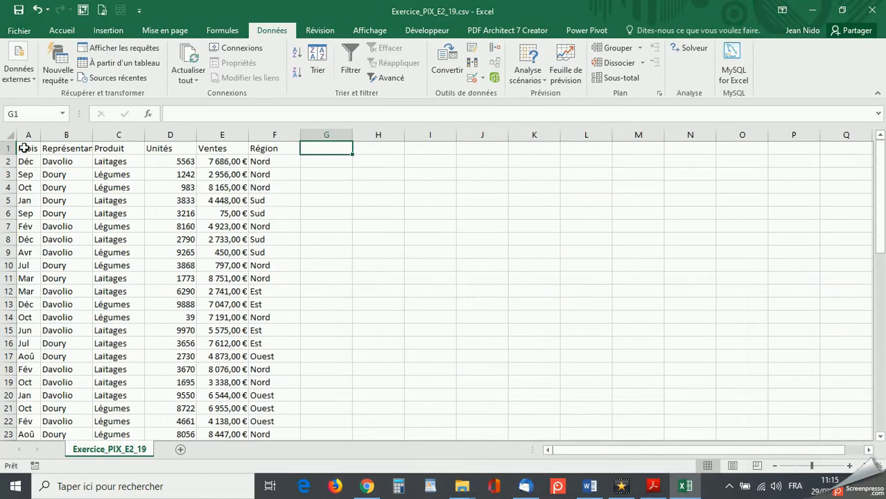
- Sort the whole data table A1:F59, headers included as such, by Représentant values from A to Z, and check the sorted rows
left_click_drag(24, 147, 264, 151)
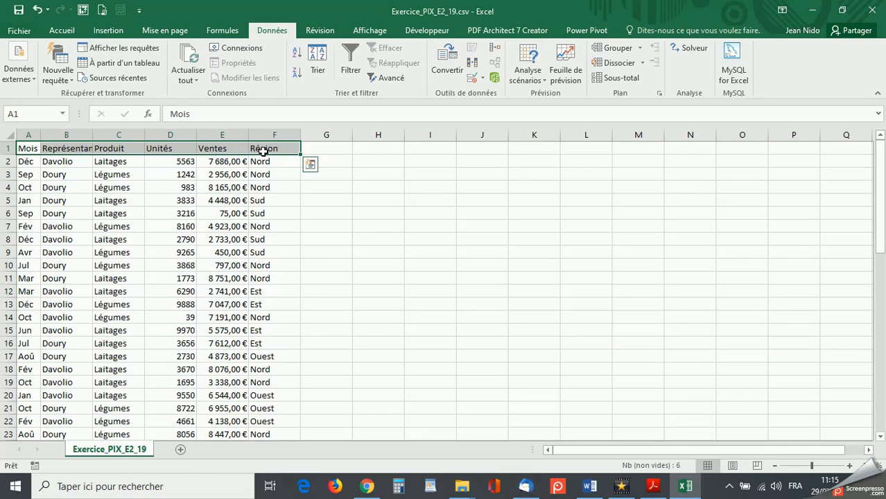
key("ctrl+shift+Down")
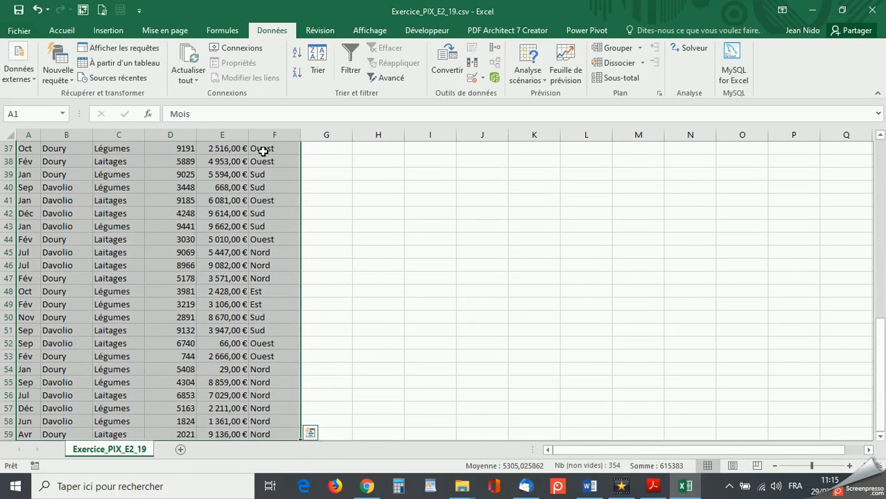
scroll(420, 236, "up", 12)
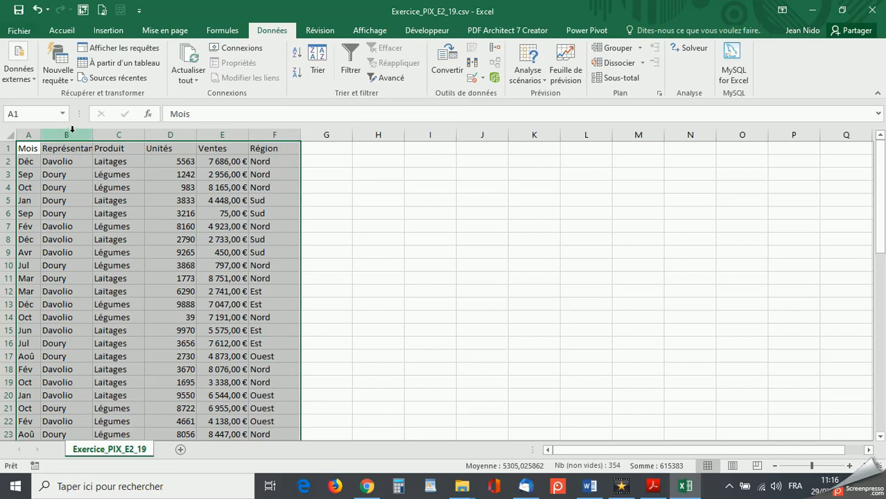
left_click(318, 60)
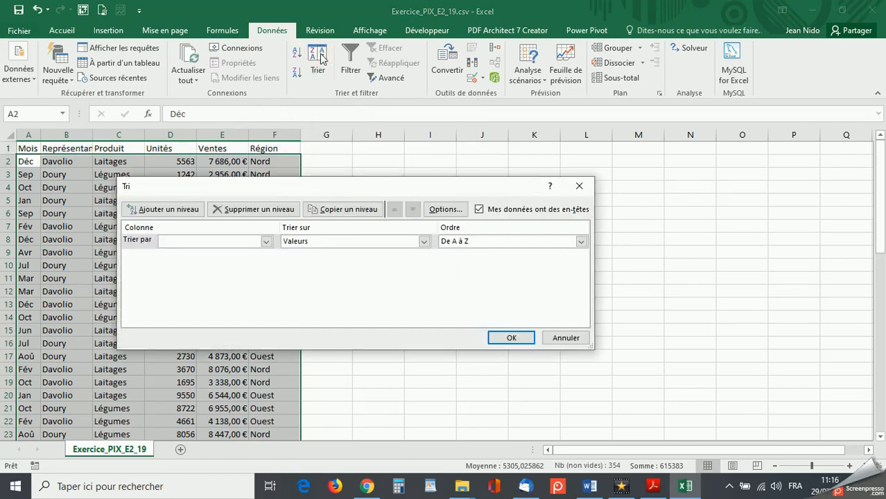
left_click_drag(277, 187, 518, 152)
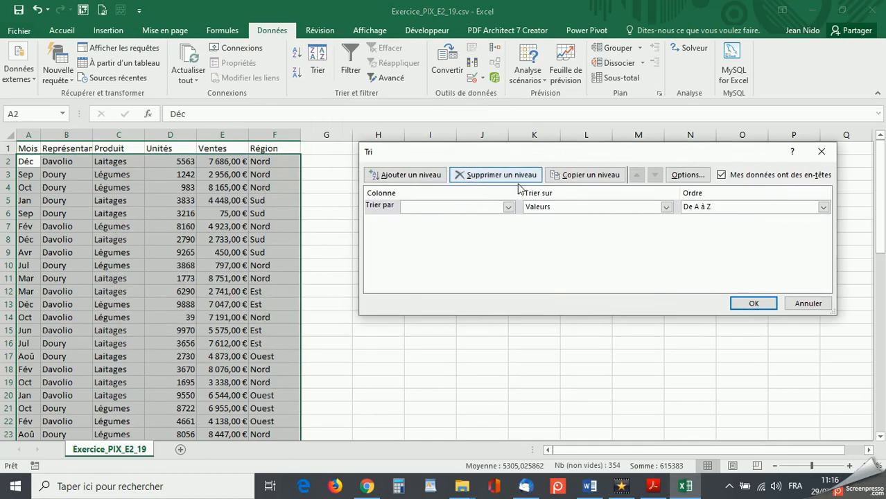
left_click(508, 206)
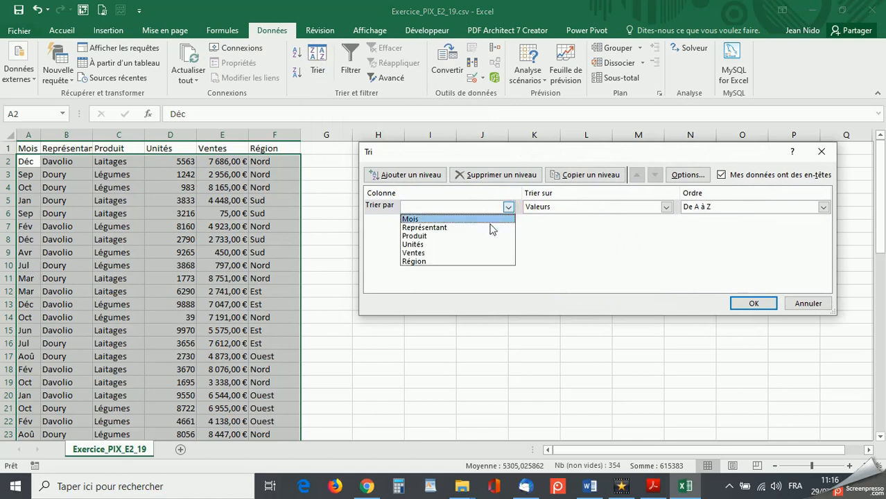
left_click(486, 226)
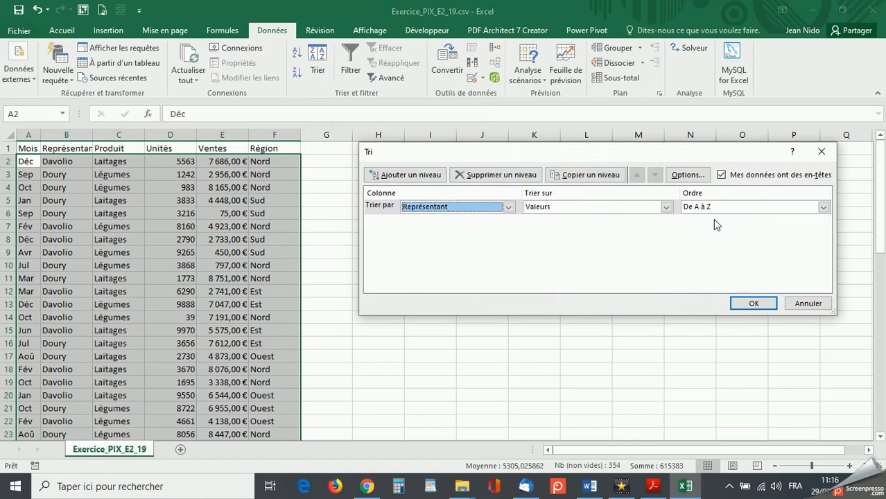
left_click(754, 304)
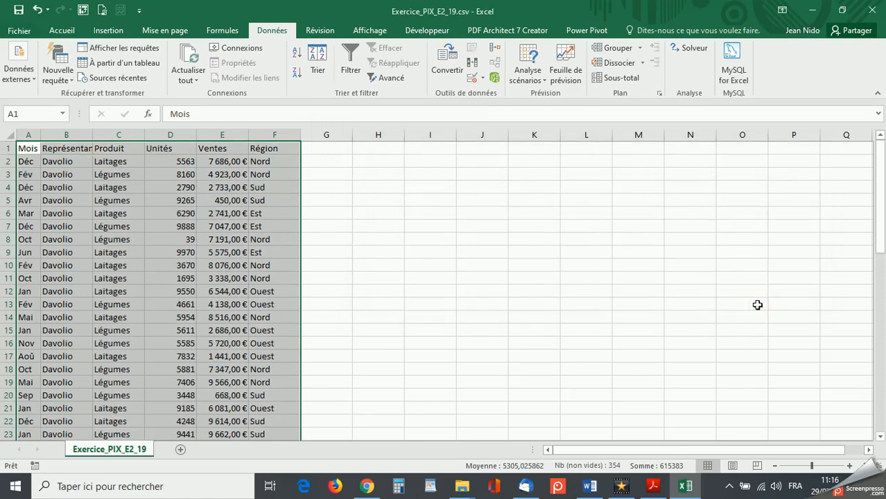
scroll(113, 286, "down", 2)
scroll(113, 286, "down", 11)
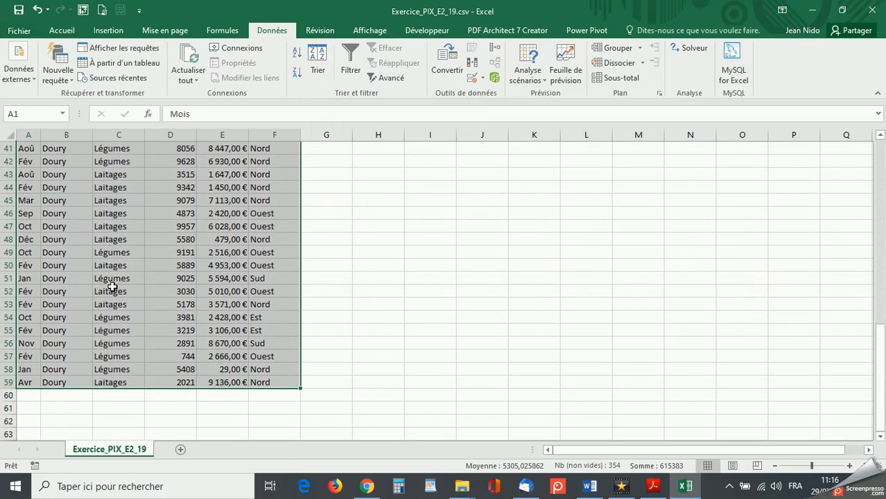
scroll(112, 286, "up", 13)
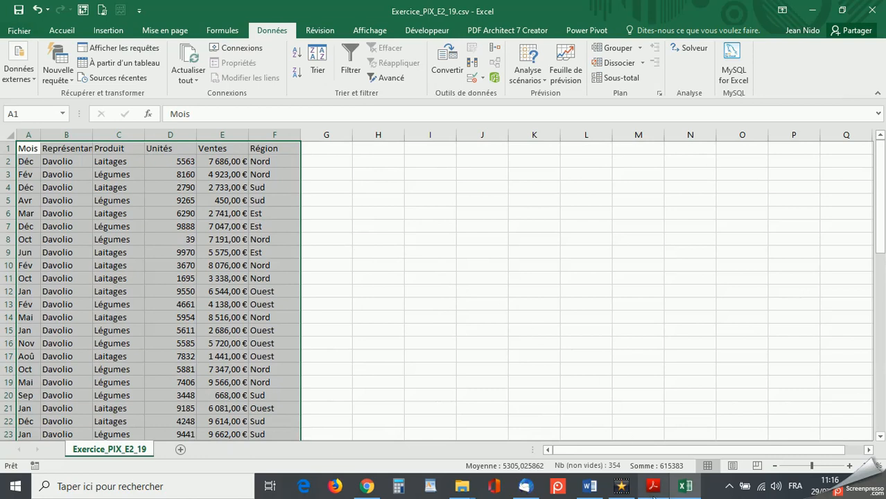
- Check the second sorting task in the exercise PDF, and add a Produit sort level from A to Z below Représentant
left_click(652, 487)
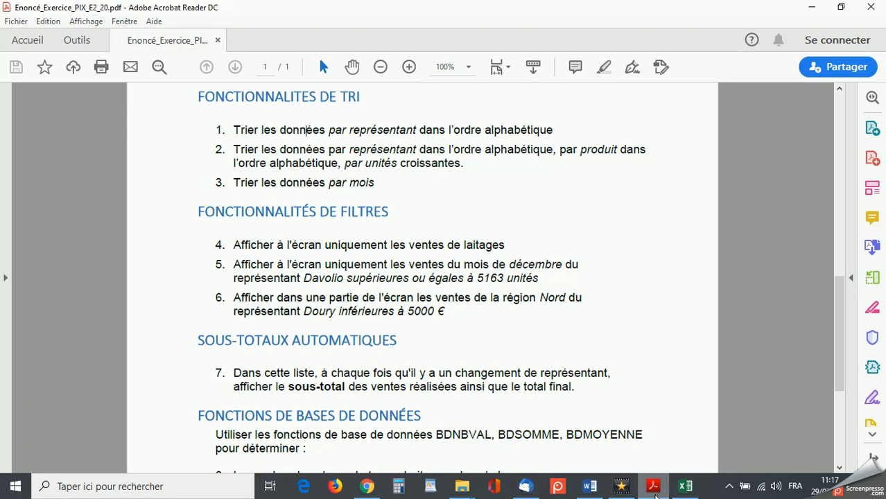
left_click(812, 7)
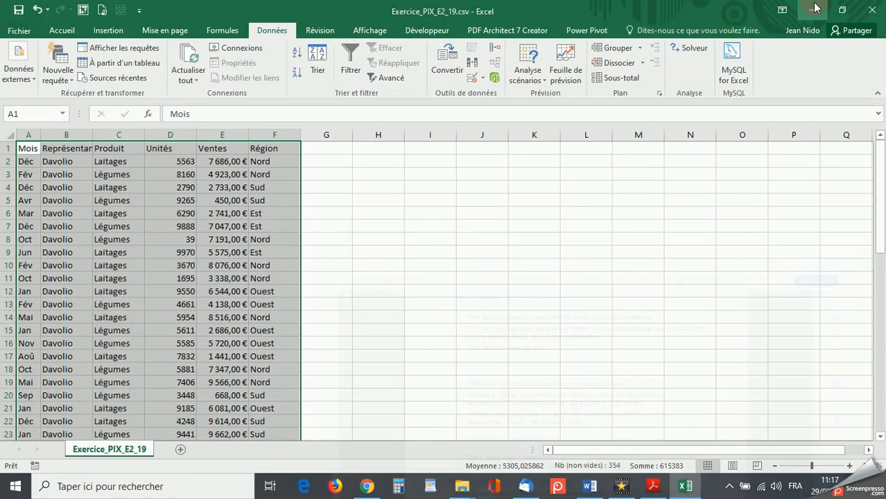
left_click(317, 67)
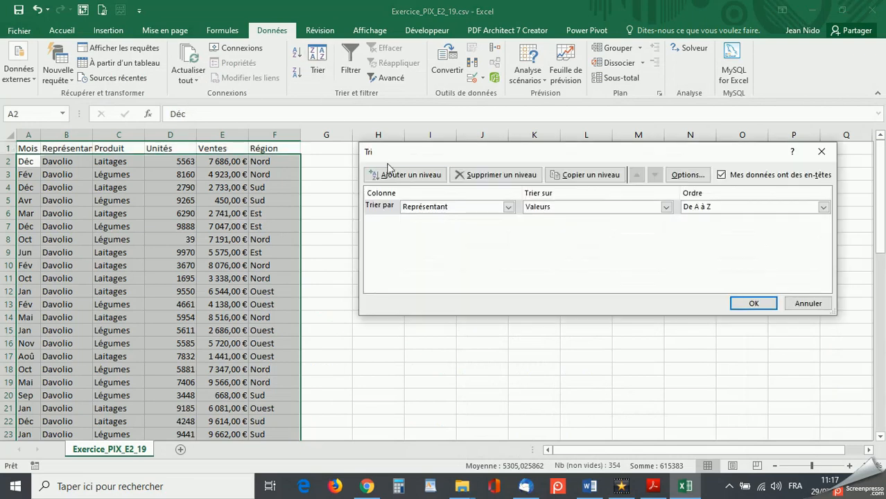
left_click(402, 176)
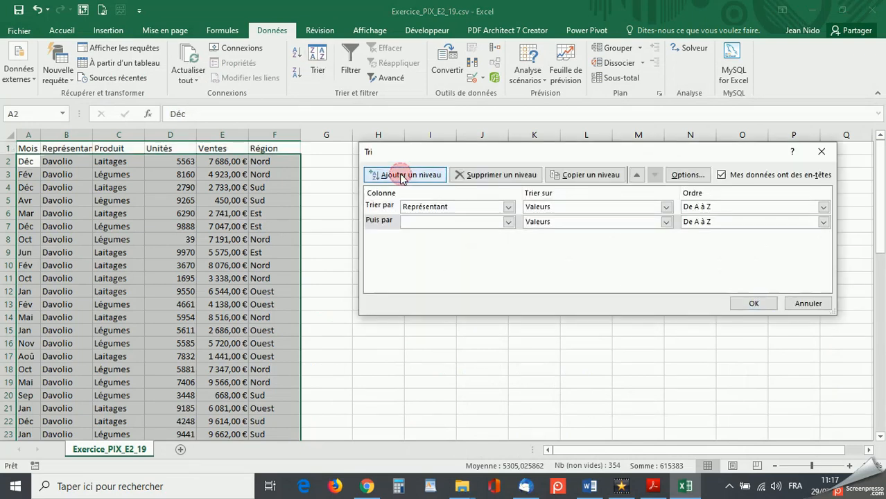
left_click(508, 221)
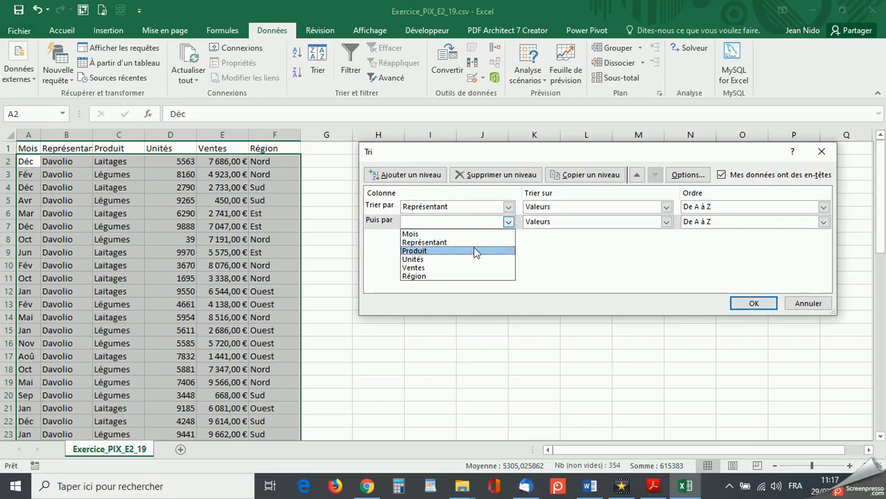
left_click(471, 251)
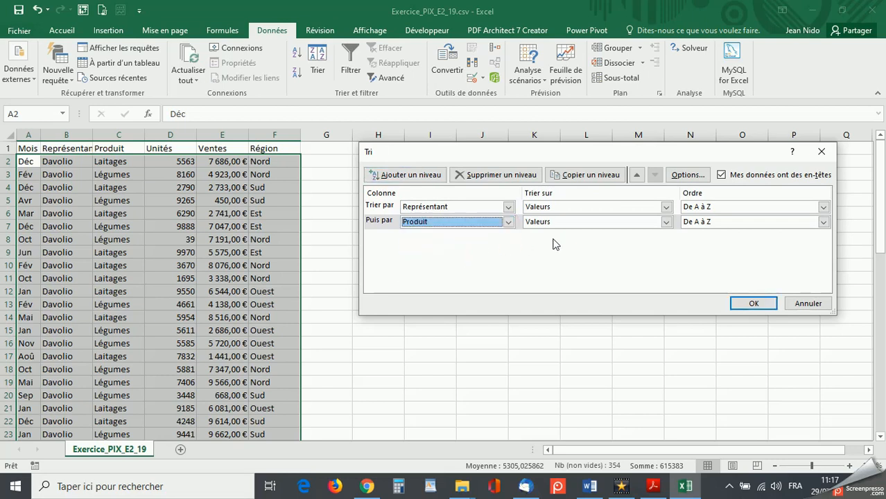
- Add a third sort level on Unités from smallest to largest, apply the three-level sort, and check the sorted rows
left_click(419, 176)
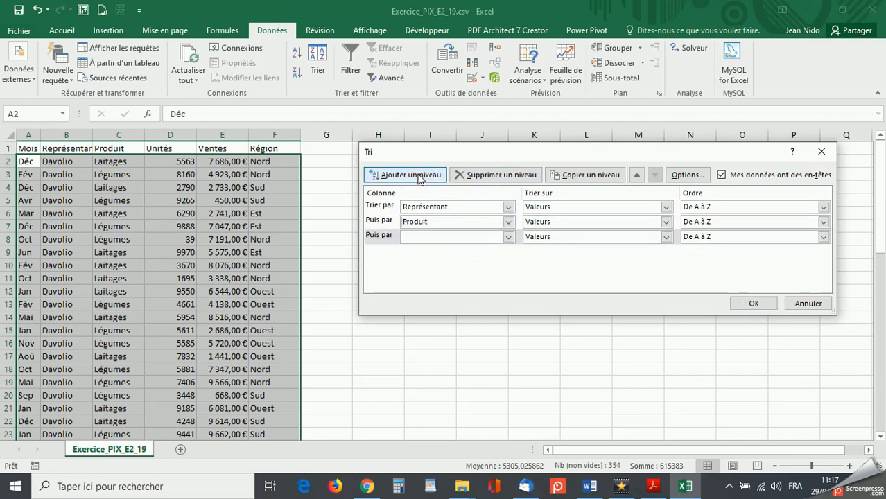
left_click(508, 238)
left_click(483, 275)
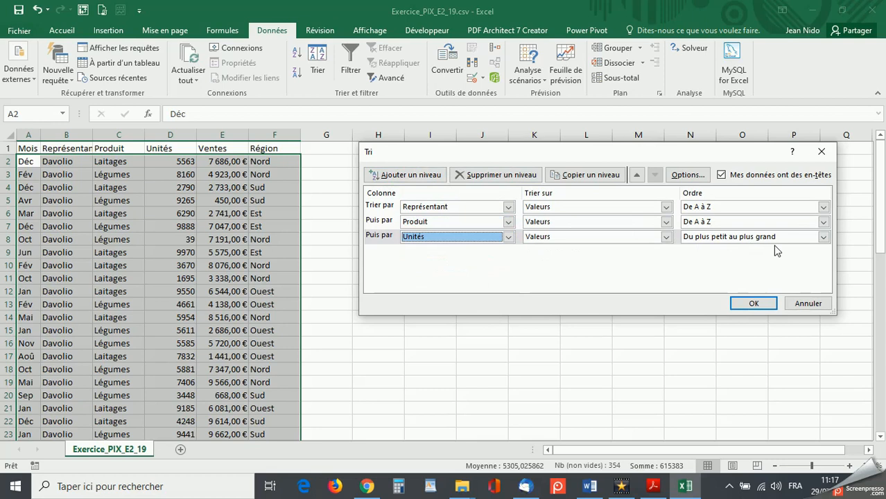
left_click(748, 303)
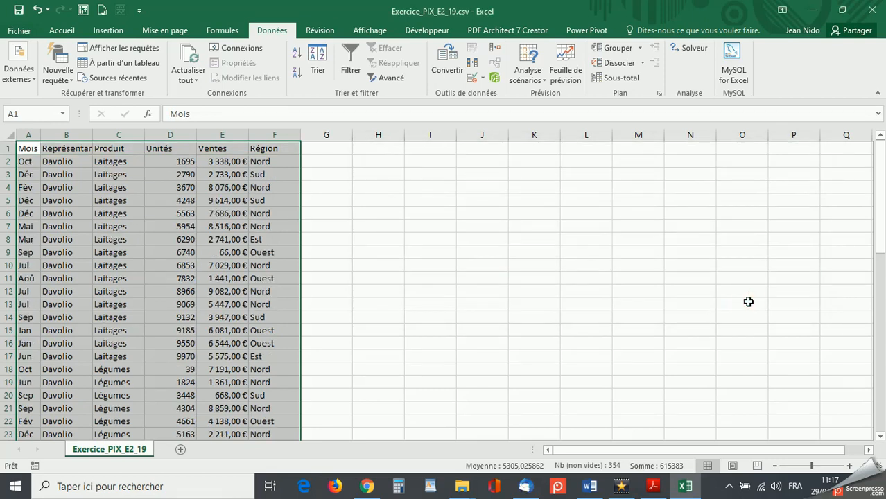
scroll(70, 316, "down", 2)
scroll(70, 316, "down", 1)
scroll(69, 314, "up", 3)
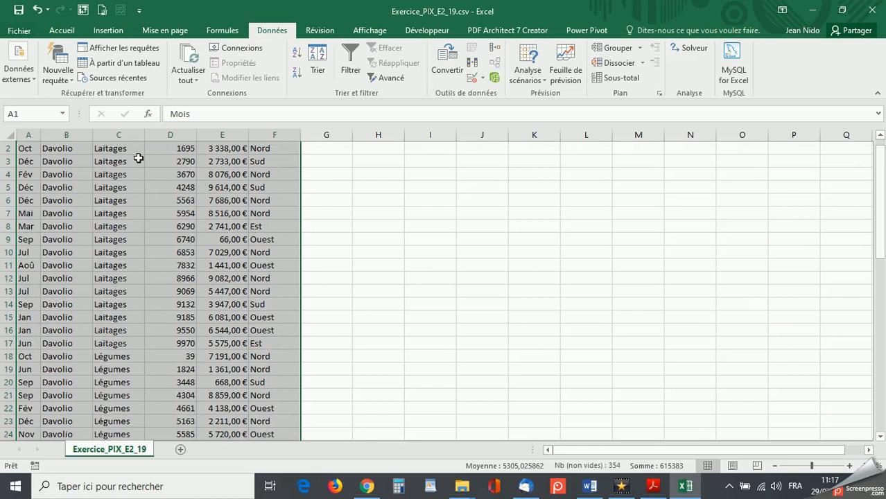
scroll(178, 151, "up", 1)
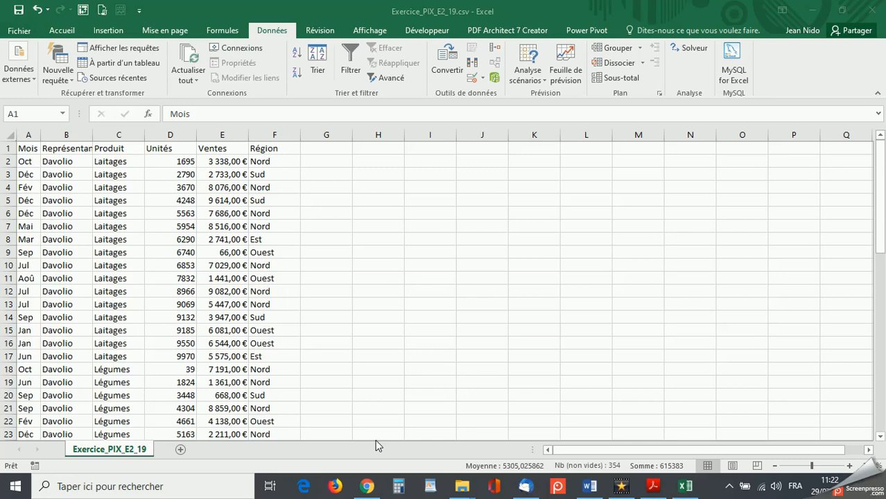
- Remove the Produit and Unités sort levels, and sort the whole table by Mois values from A to Z
left_click(18, 150)
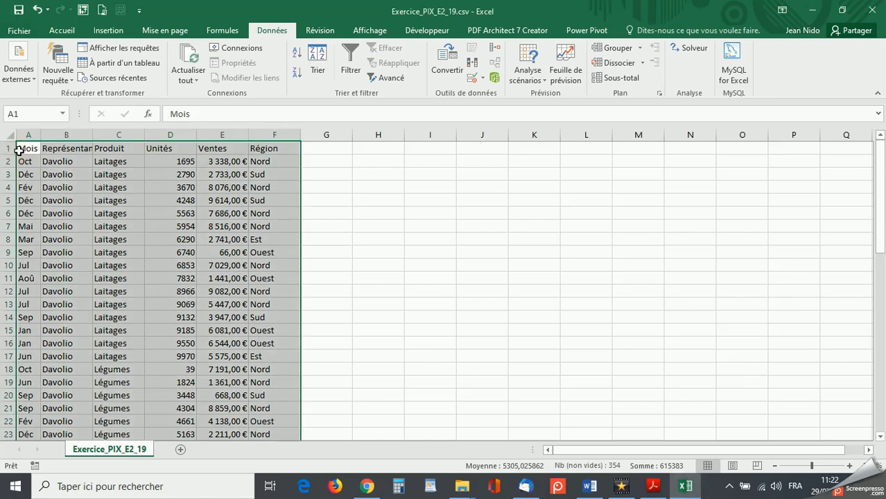
left_click(324, 54)
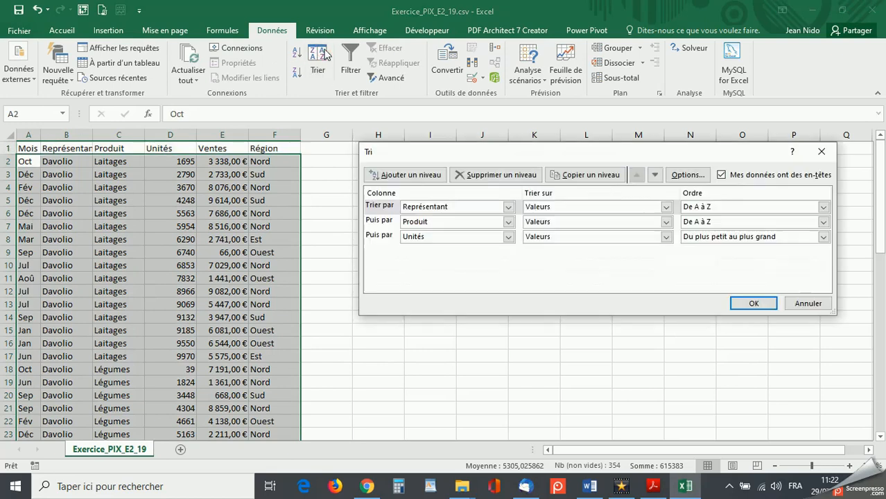
left_click(383, 236)
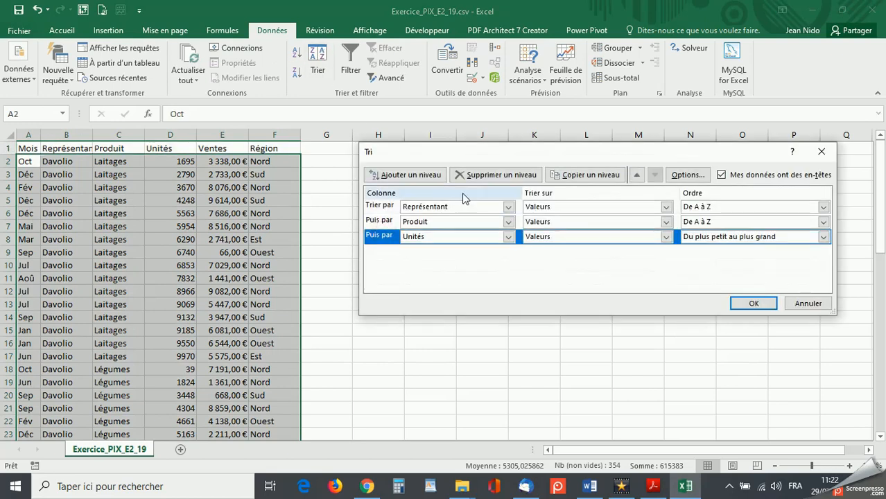
left_click(498, 174)
left_click(497, 175)
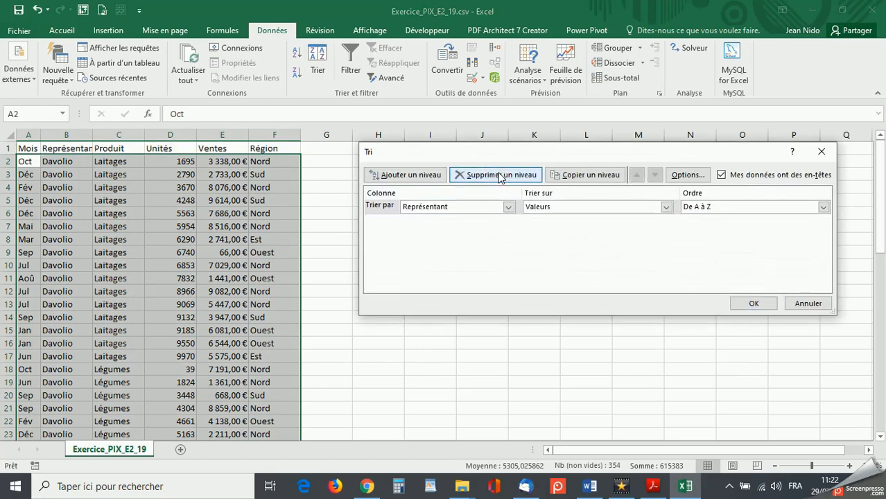
left_click(509, 208)
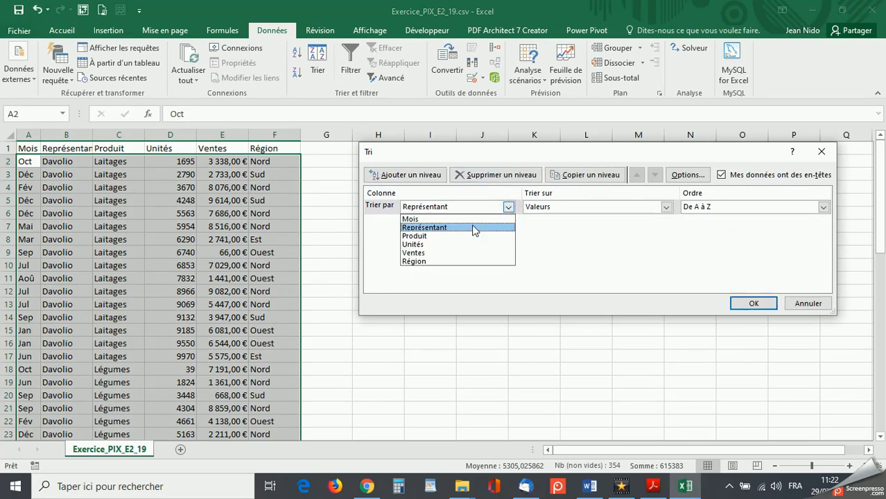
left_click(471, 219)
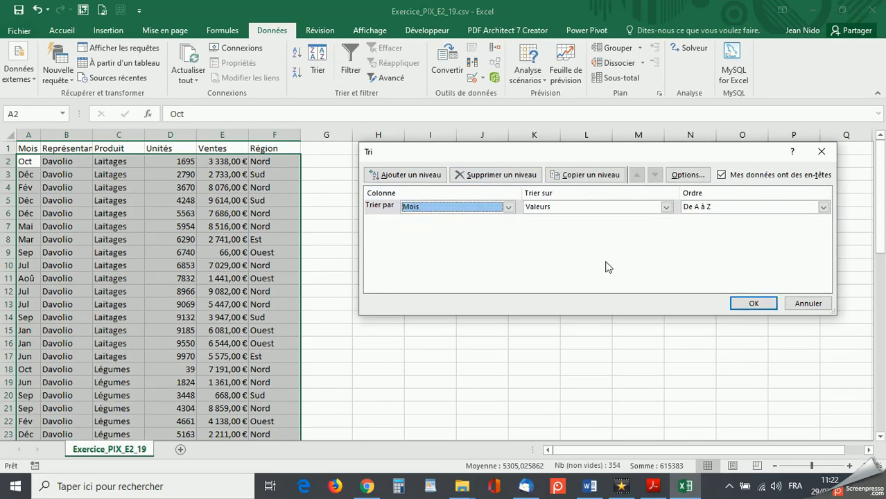
left_click(750, 303)
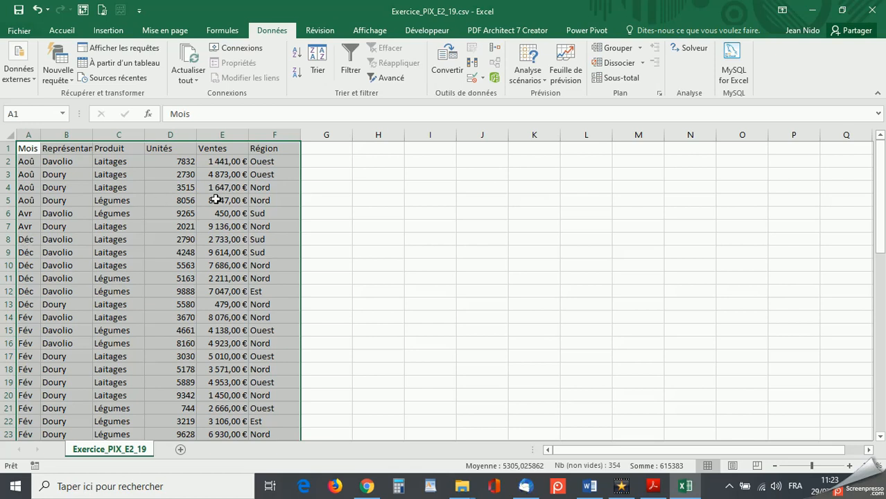
- Add a custom list for the Mois sort order with the entries Jan, Fév, Mar, Avr, Mai, Jun, Jul, Aoû, Sep, Oct, Nov, Déc
left_click(321, 67)
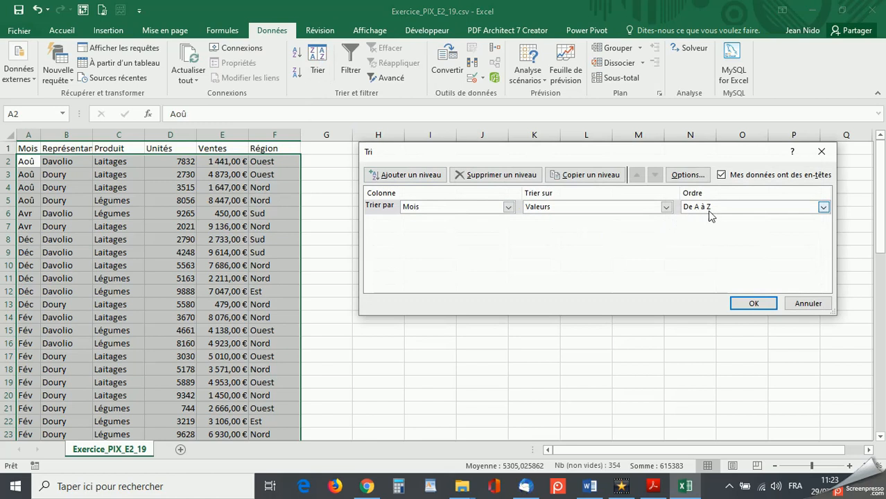
left_click(824, 208)
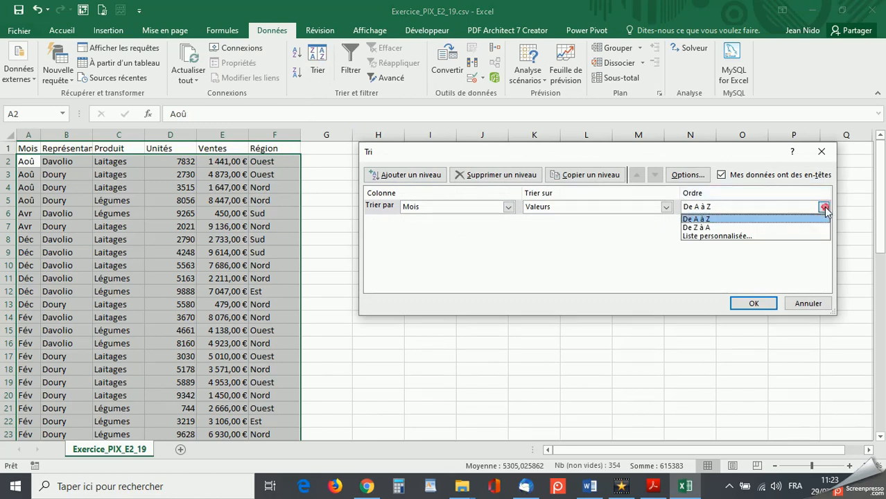
left_click(738, 236)
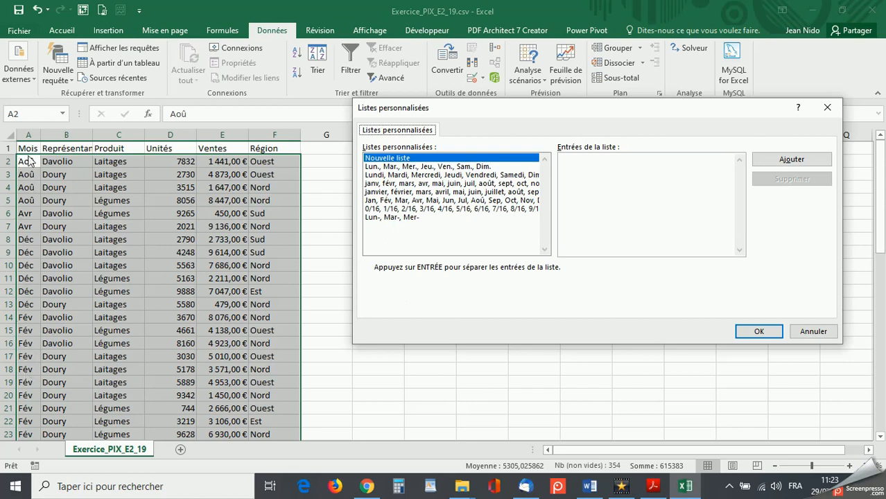
left_click(564, 160)
type("Jan")
key("Return")
type("Fév")
key("Return")
type("Mar")
key("Return")
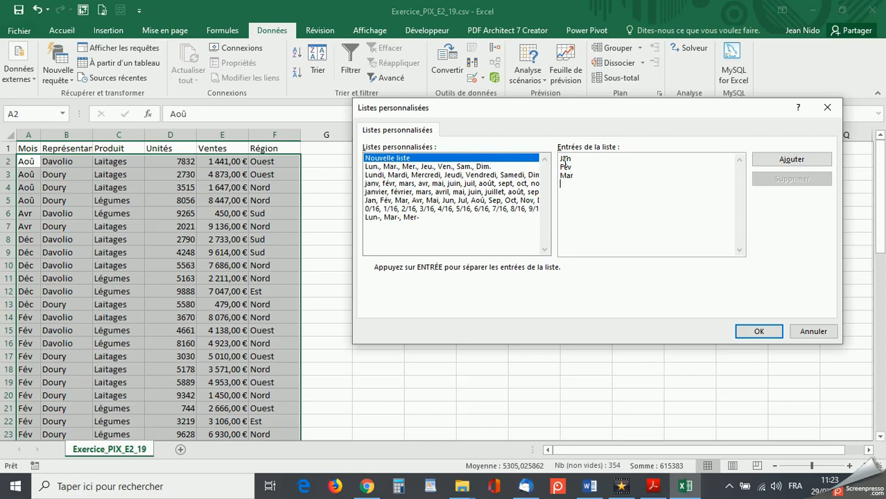
type("Avr")
key("Return")
type("Mai")
key("Return")
type("Jun")
key("Return")
type("Jul")
key("Return")
type("Aoû")
key("Return")
type("Sep")
key("Return")
type("Oct")
key("Return")
type("Nov")
key("Return")
type("Déc")
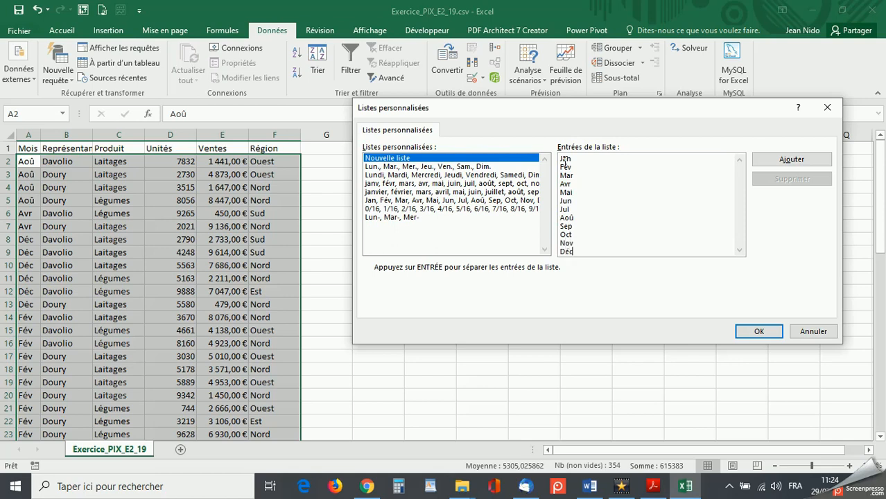
left_click(795, 159)
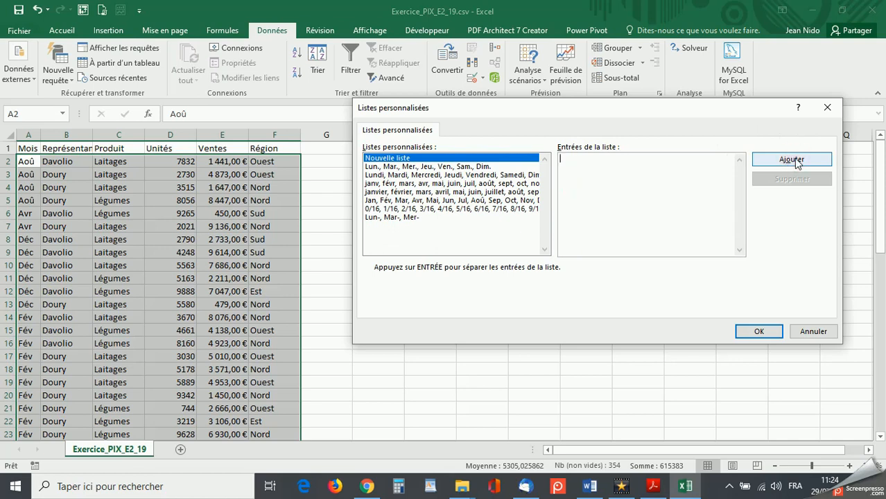
left_click(759, 331)
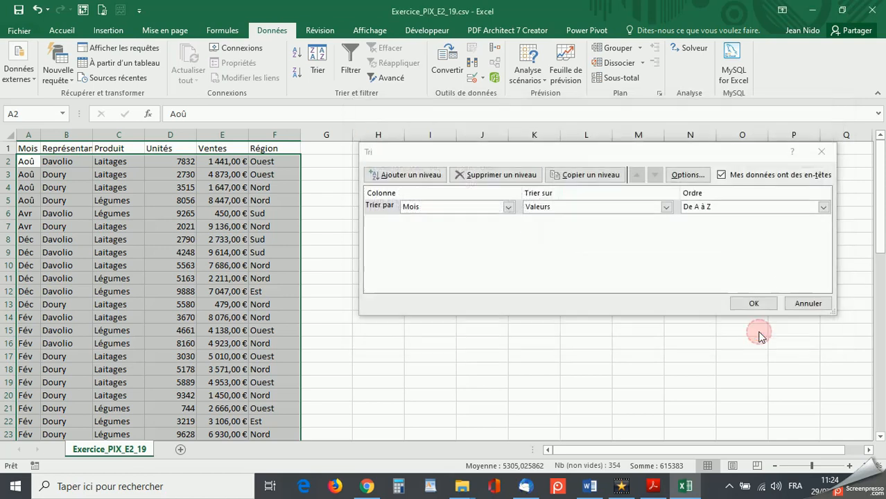
- Set the Mois sort order to the custom list starting Jan, Fév, Mar, apply the sort, and check the sorted rows
left_click(792, 207)
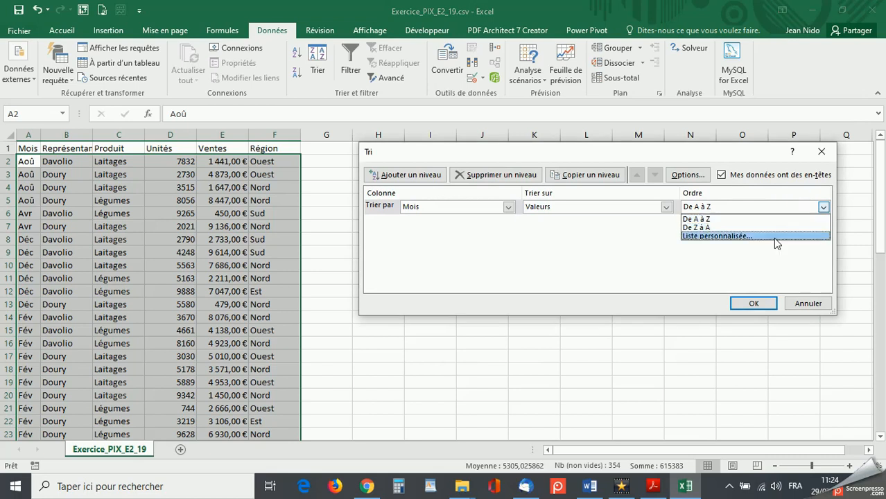
left_click(774, 235)
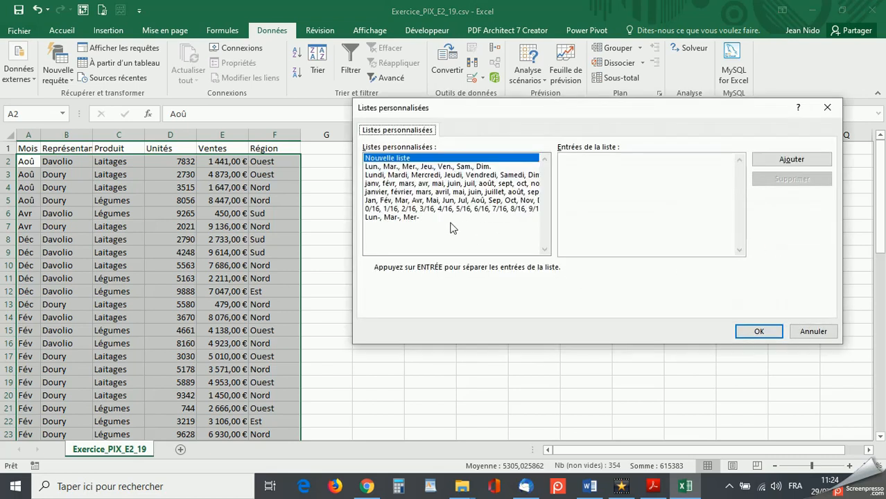
left_click(447, 201)
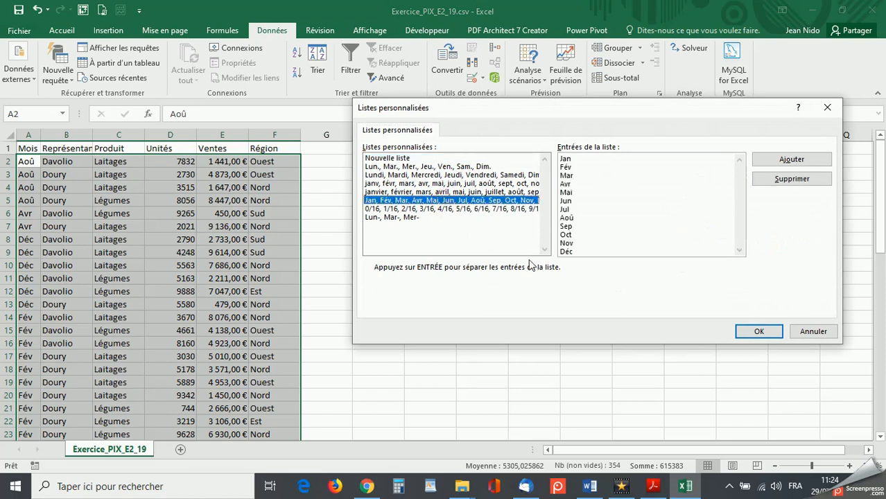
left_click(755, 332)
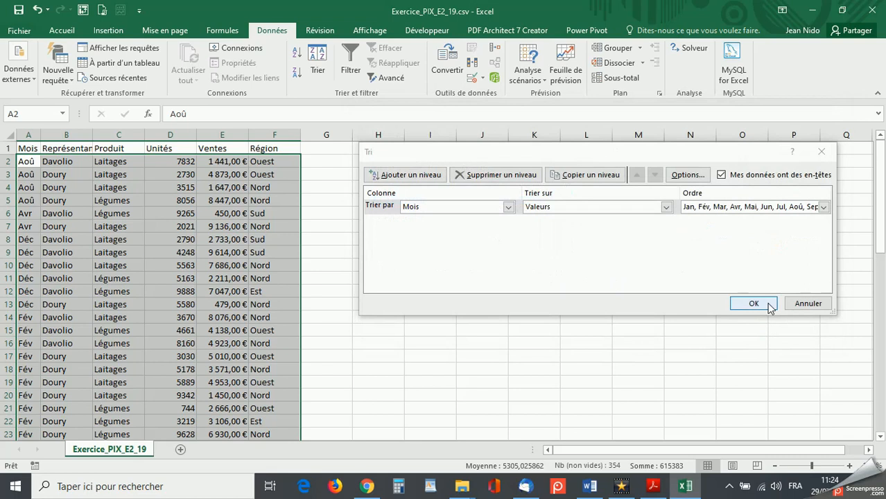
left_click(765, 305)
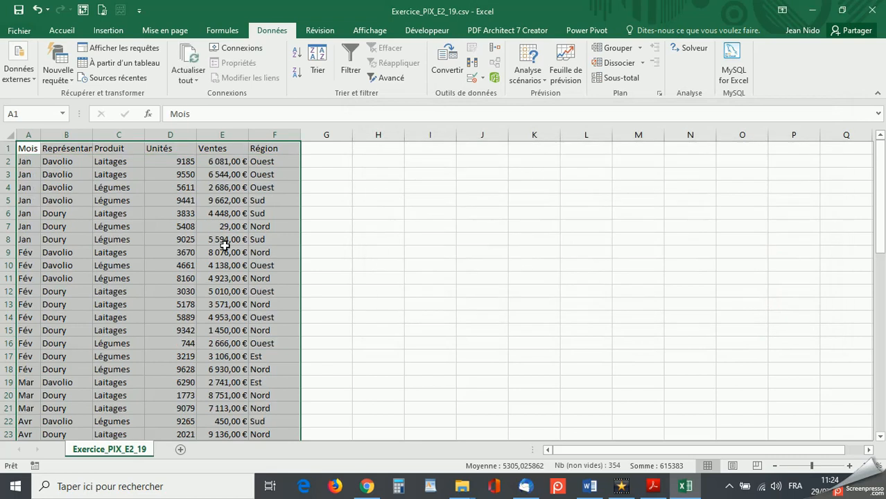
scroll(32, 317, "down", 6)
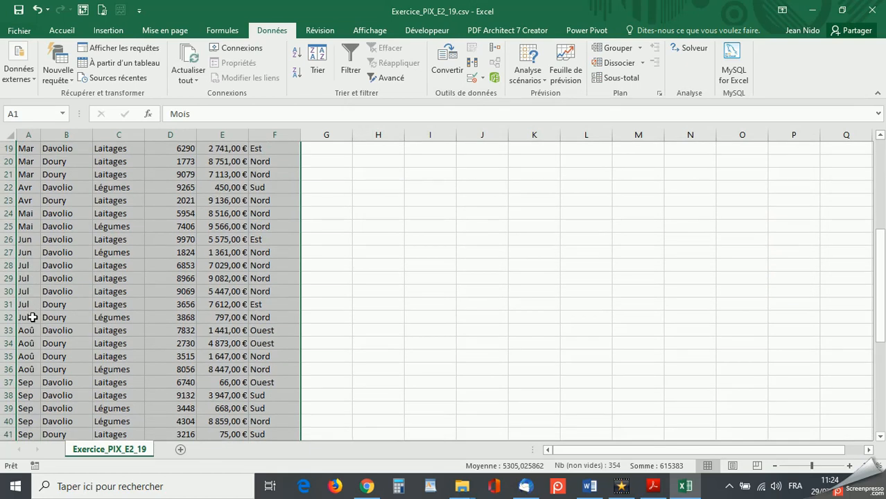
scroll(32, 317, "down", 4)
scroll(32, 317, "up", 10)
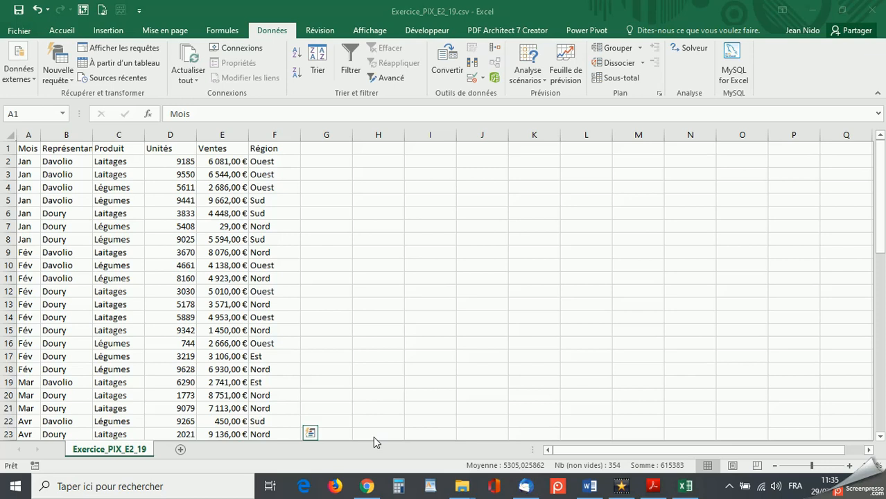
- Read the filter tasks in the exercise PDF in Acrobat Reader, and turn on filters for the sales table back in Excel
left_click(655, 487)
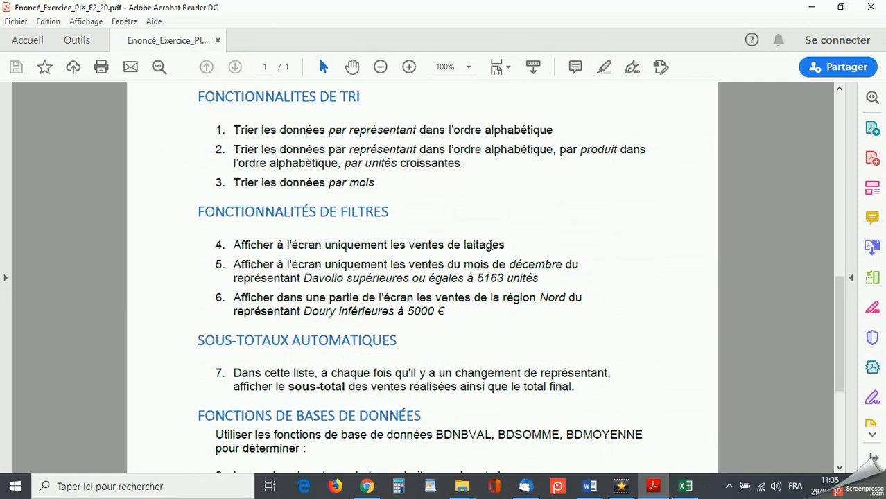
left_click(811, 12)
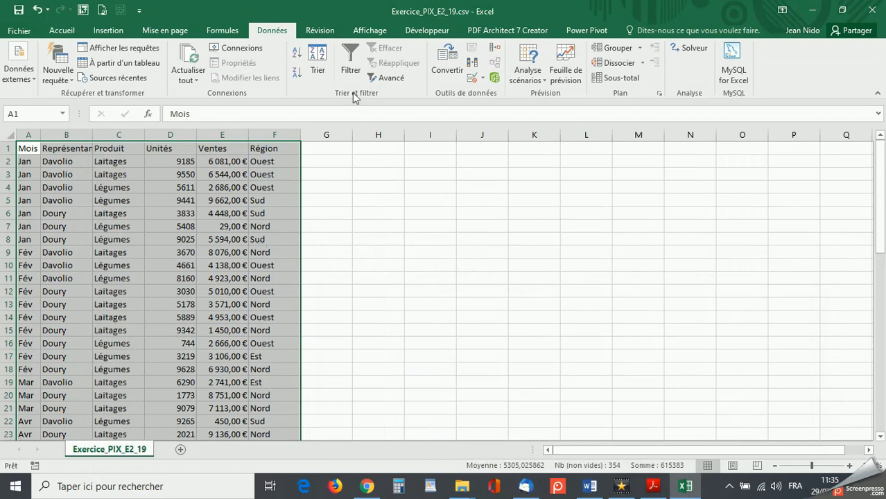
left_click(351, 57)
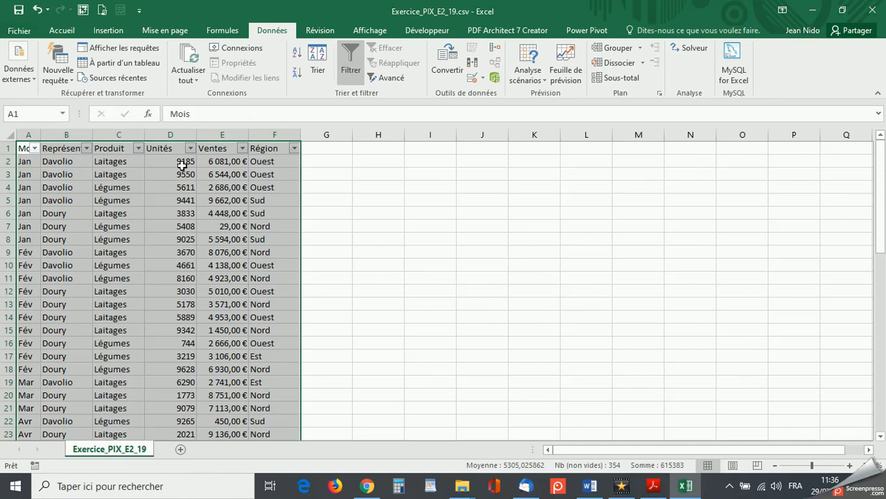
- Filter the Produit column to show only Laitages, and check the filtered rows
left_click(139, 148)
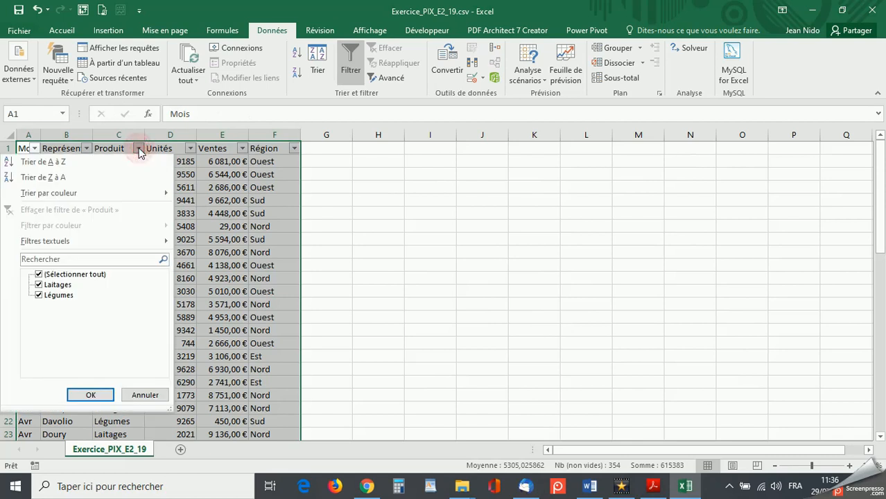
left_click(38, 295)
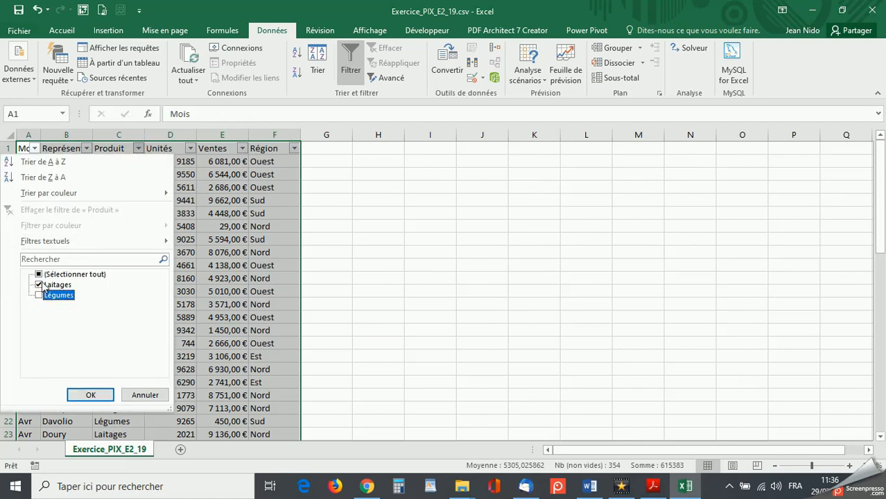
left_click(86, 395)
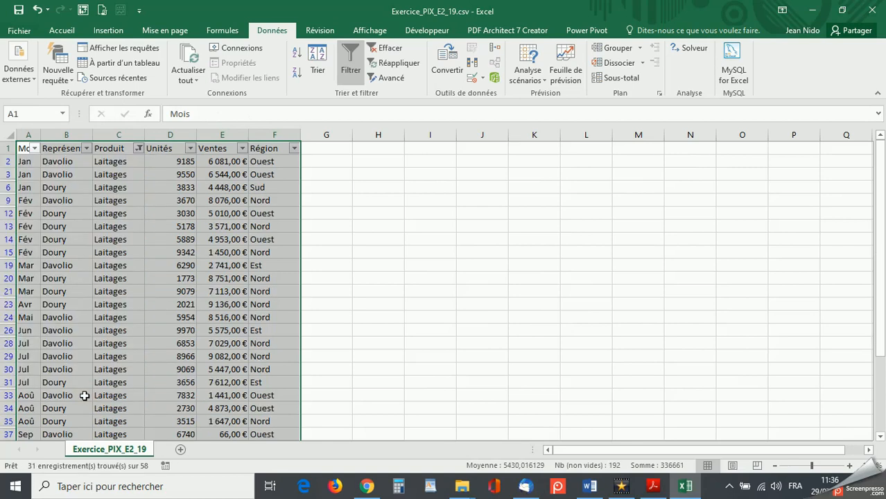
scroll(84, 395, "down", 5)
scroll(84, 395, "up", 5)
- Check the second filter task in the exercise PDF, and include Légumes in the Produit filter again
left_click(651, 489)
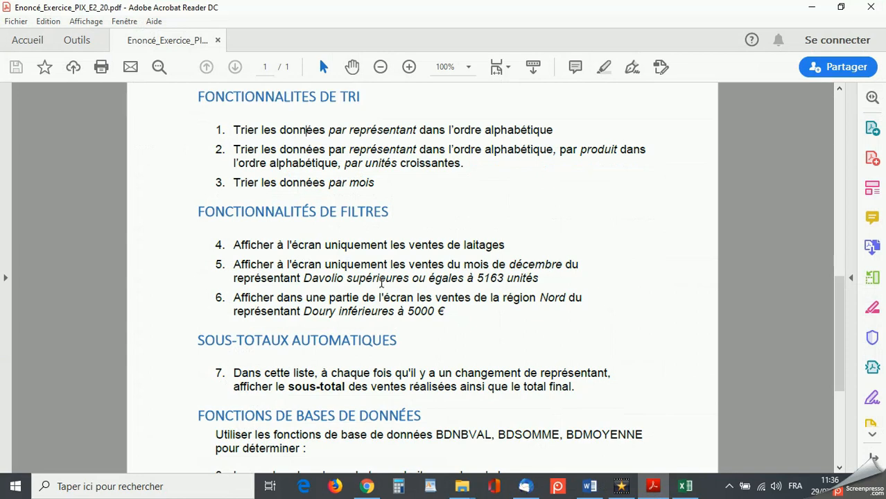
left_click(812, 8)
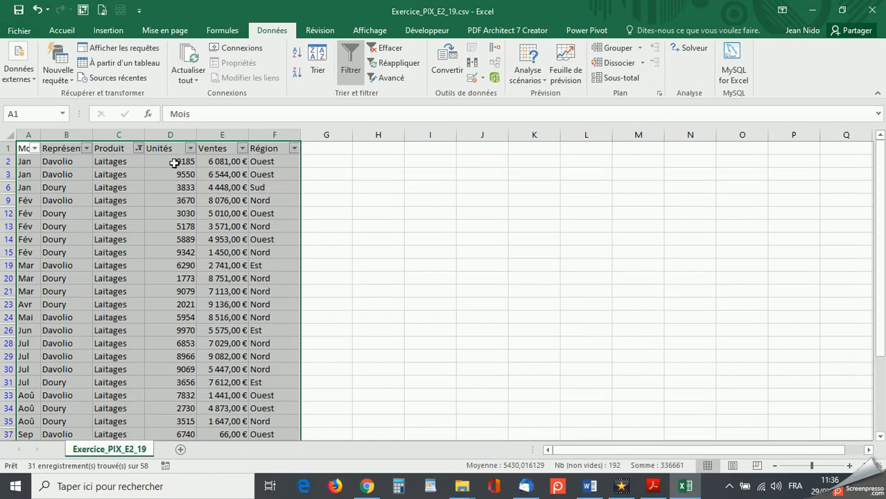
left_click(138, 150)
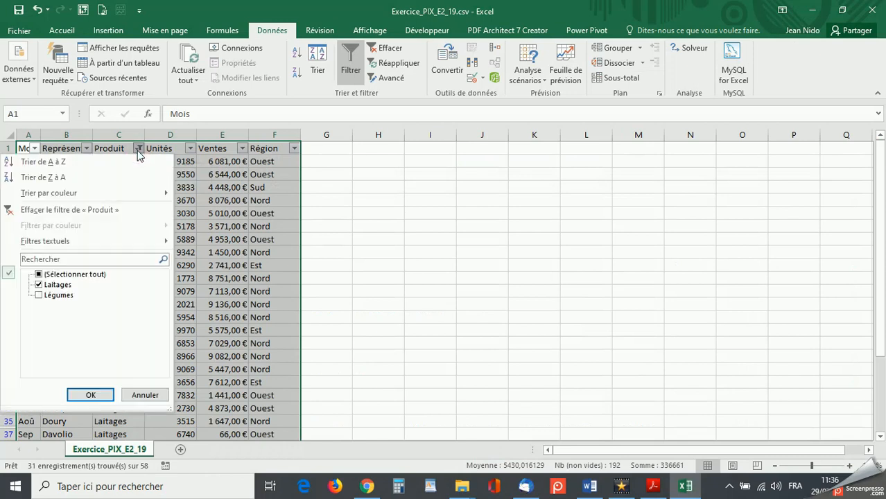
left_click(39, 296)
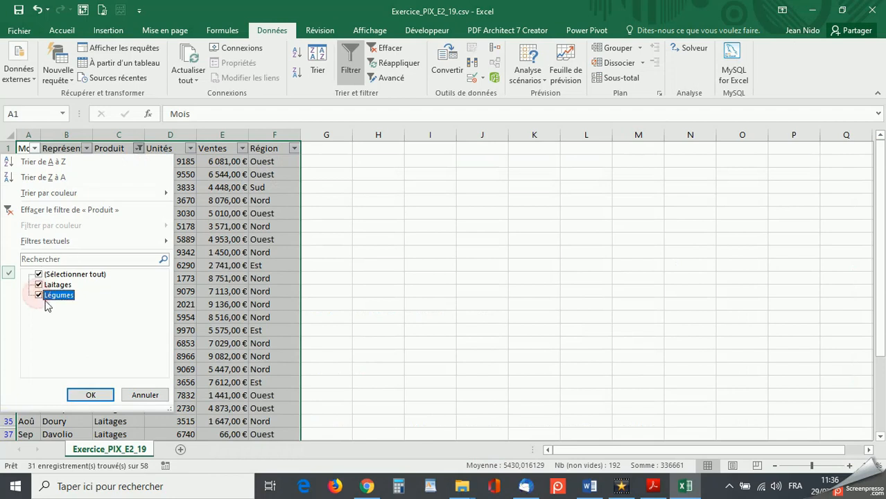
left_click(89, 395)
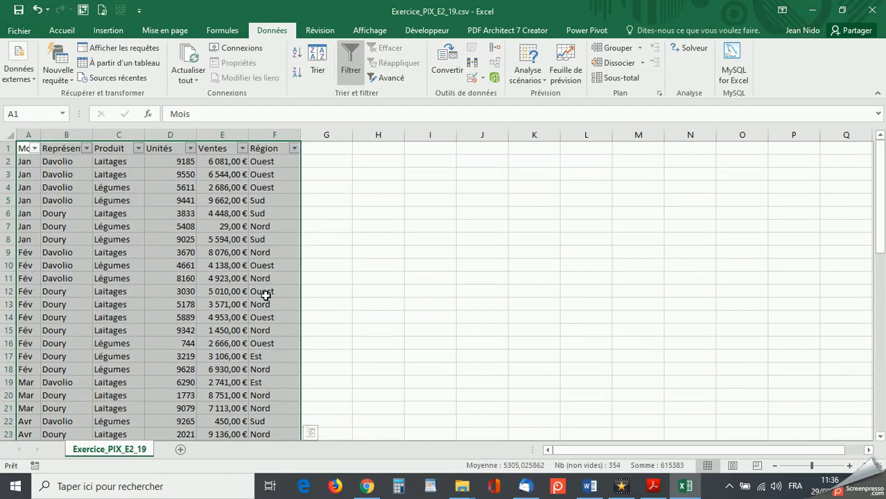
- Turn the sales table's filters off and on again, and filter the Représentant column to show only the first representative listed
left_click(346, 59)
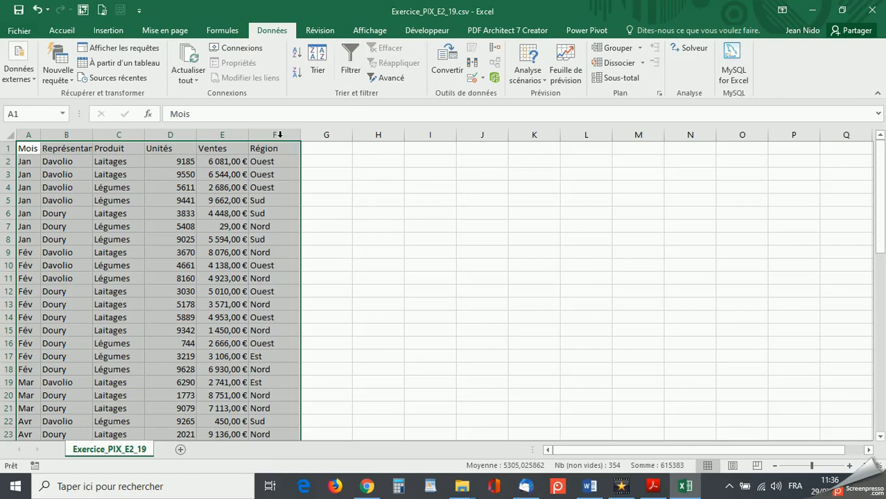
left_click(350, 61)
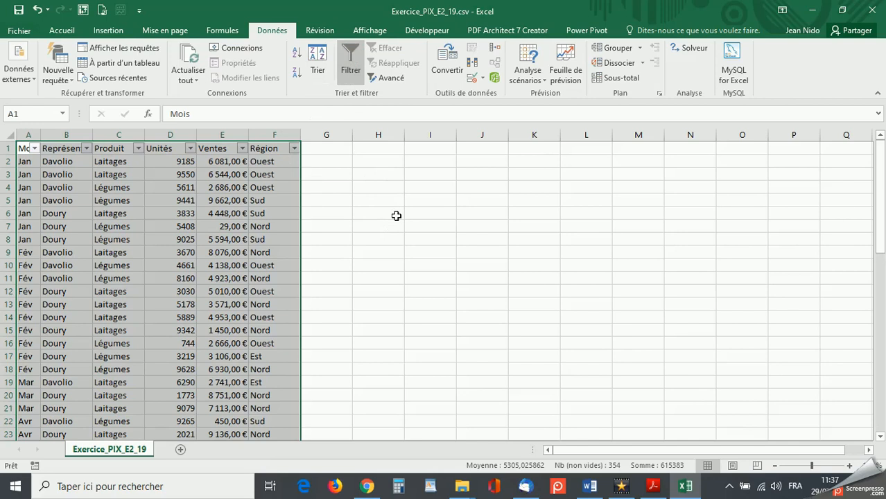
left_click(86, 148)
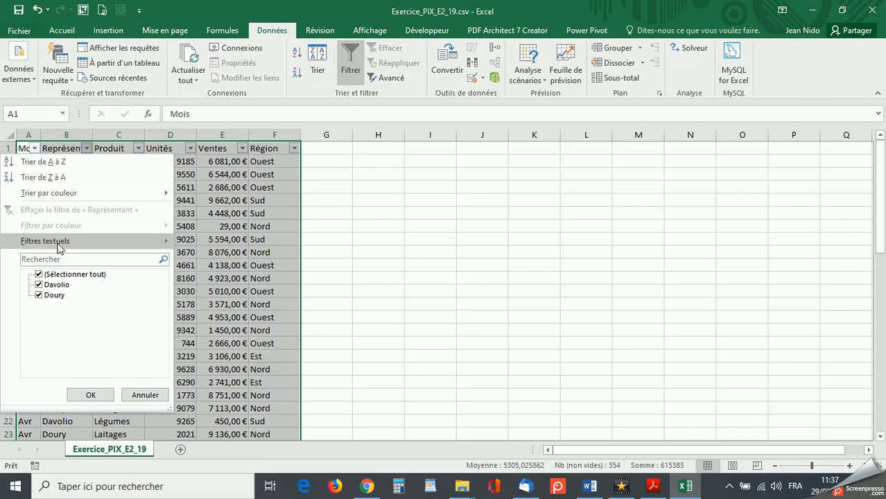
left_click(39, 296)
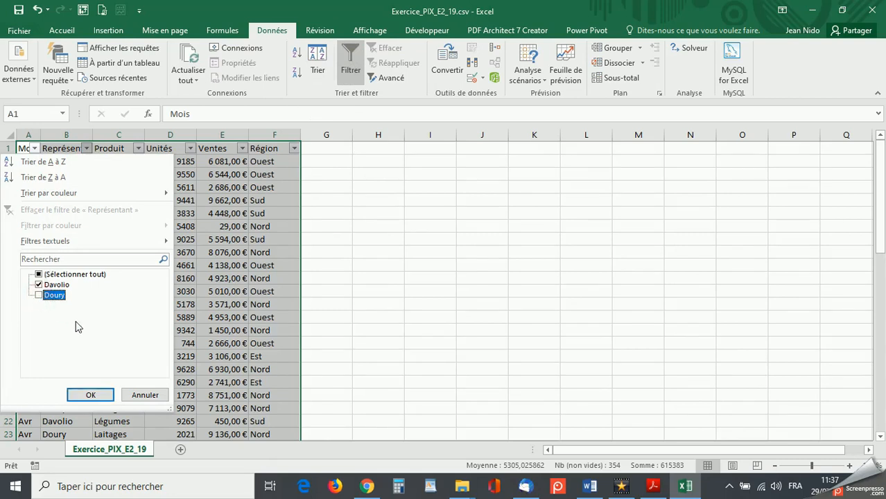
left_click(91, 396)
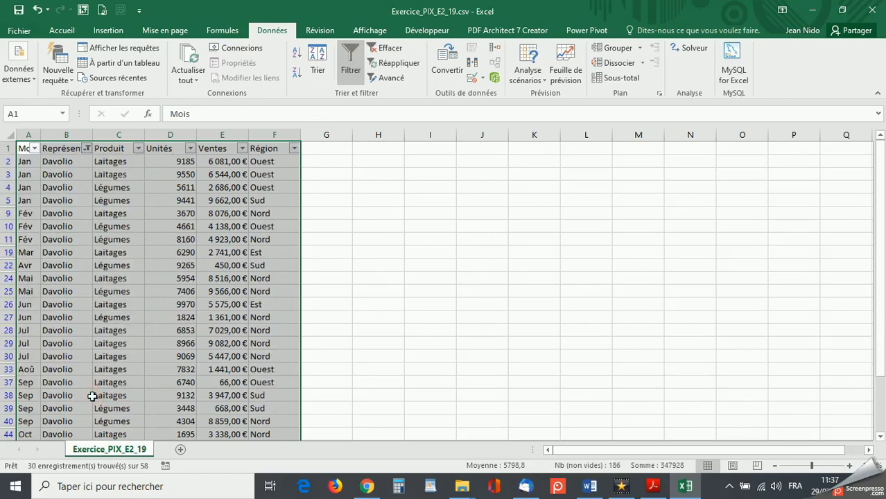
- Filter the Mois column to show only Déc
left_click(34, 148)
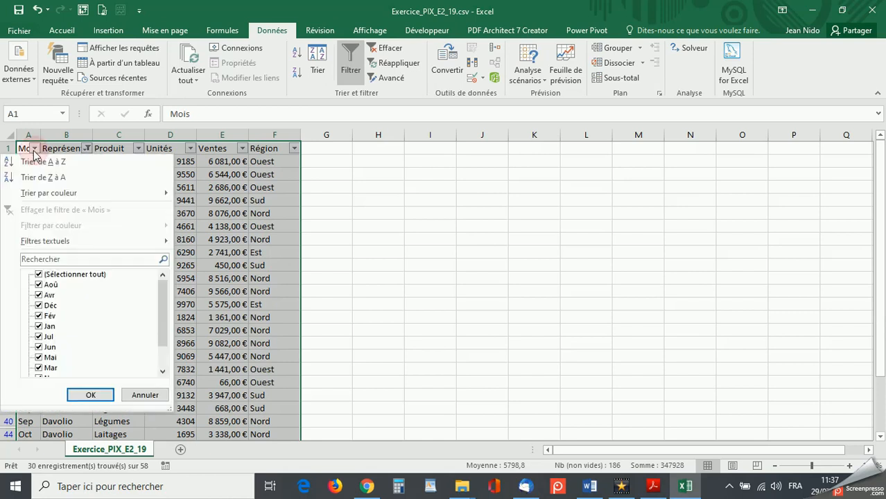
left_click(39, 275)
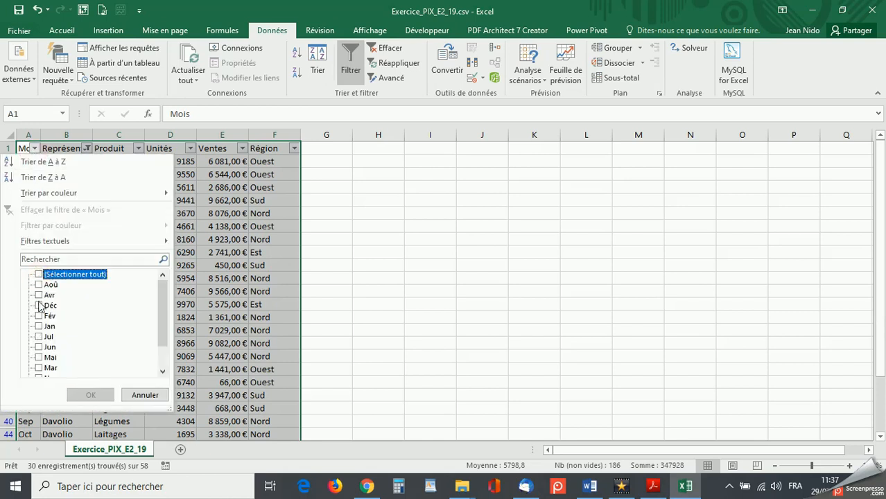
left_click(38, 305)
left_click(90, 395)
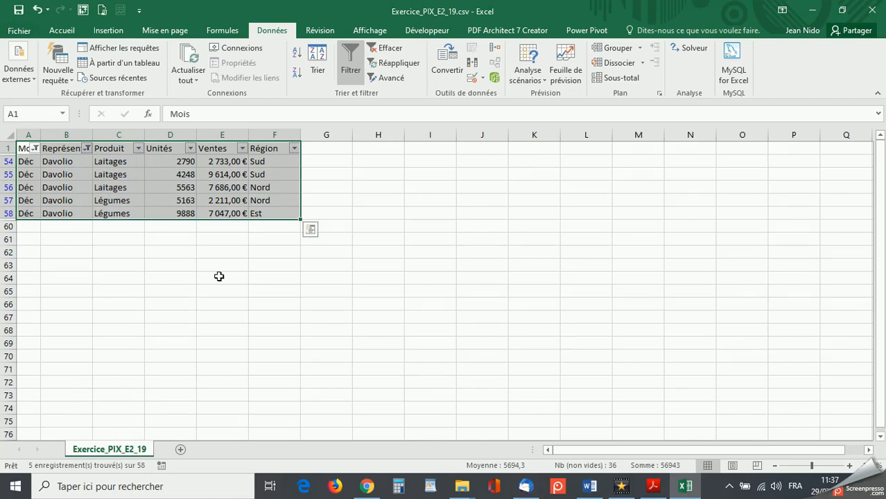
- Apply a numeric filter to the Unités column for values greater than or equal to 5163
left_click(189, 148)
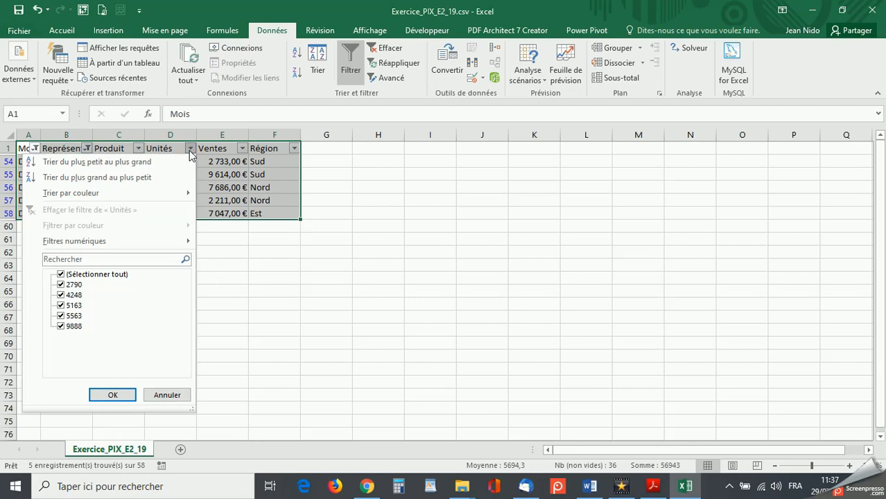
mouse_move(114, 238)
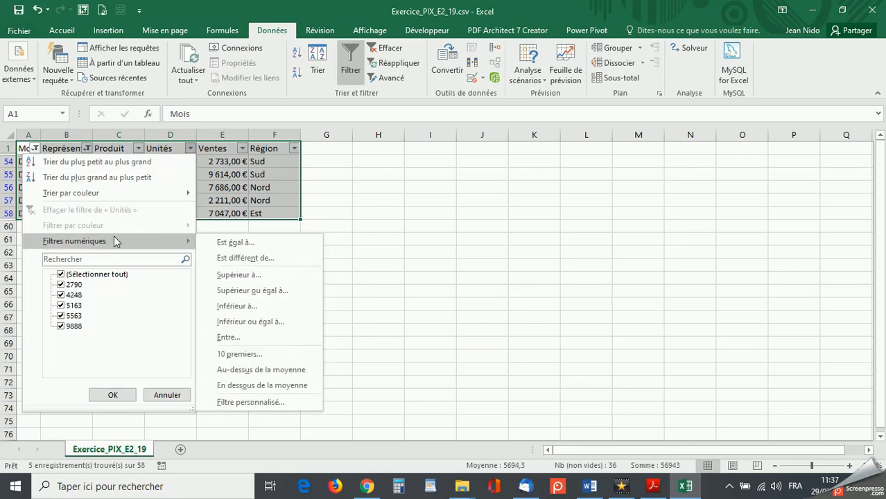
left_click(236, 291)
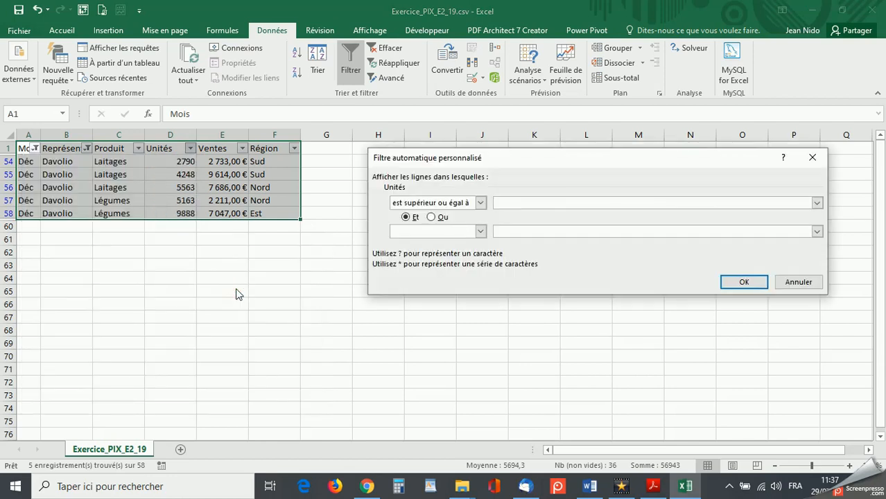
type("5163")
left_click(756, 284)
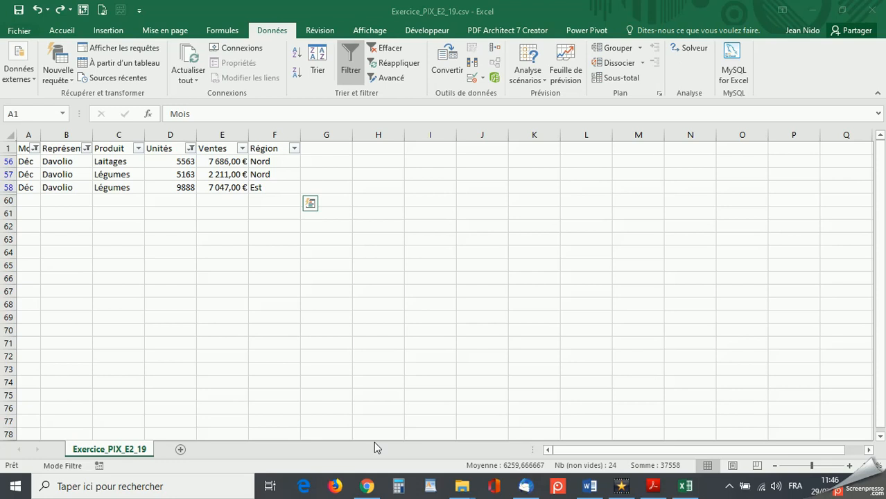
- Read filter task 6 in the exercise PDF in Acrobat Reader, and turn off the sales table's filters in Excel
left_click(652, 486)
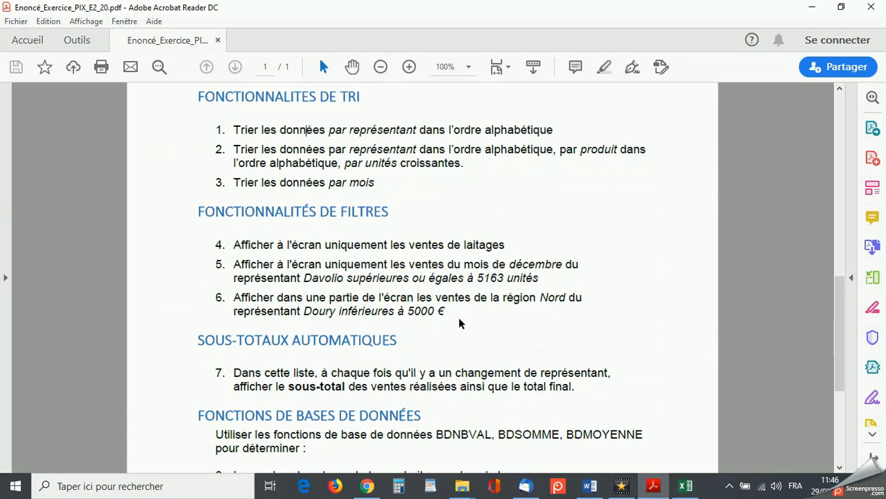
left_click(812, 7)
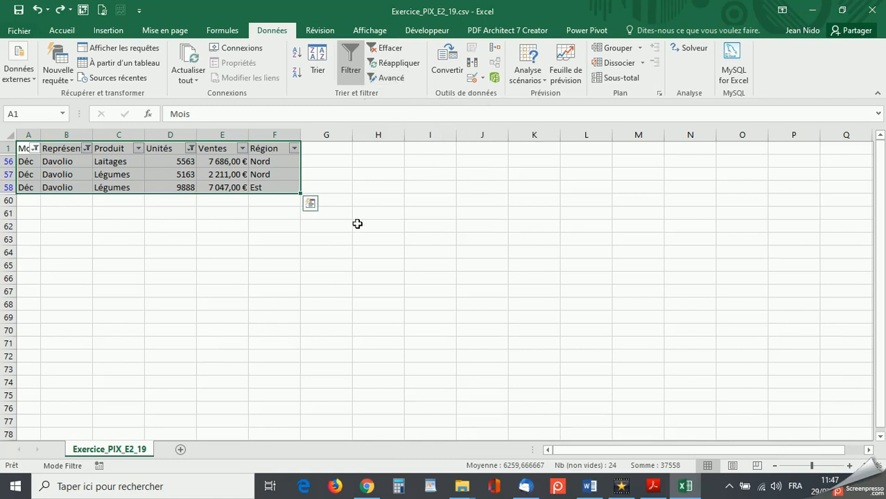
left_click(352, 59)
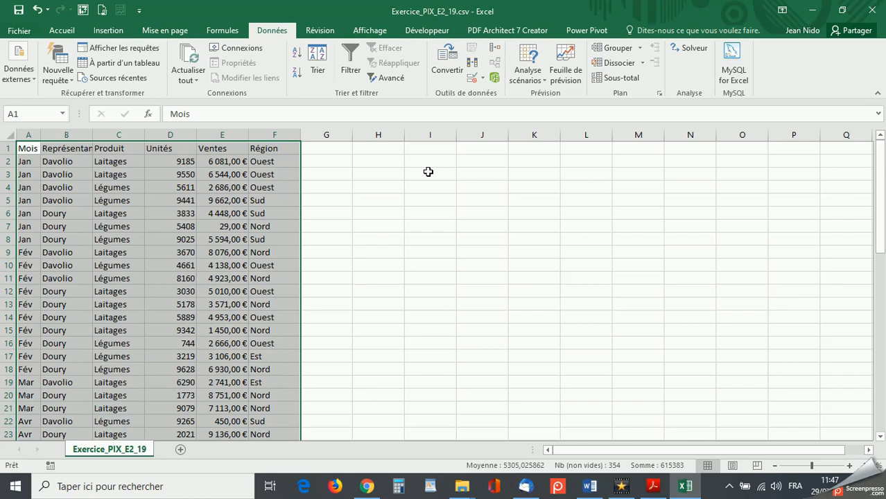
left_click(655, 487)
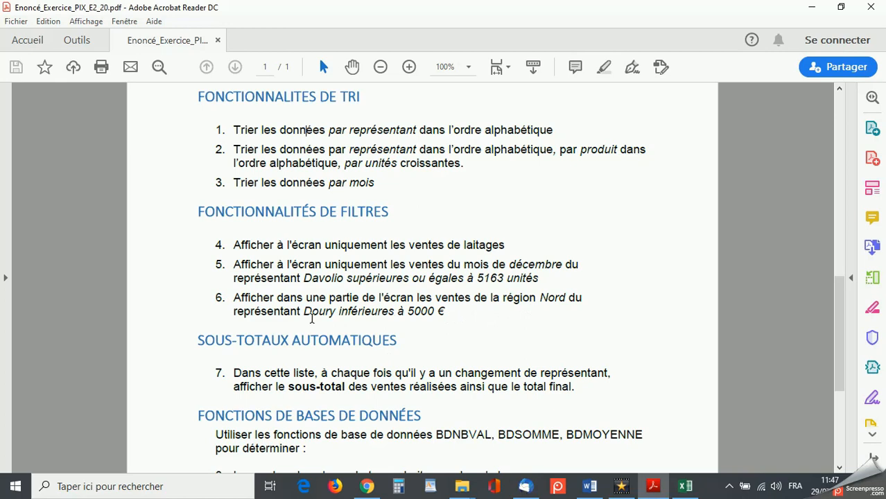
left_click(811, 7)
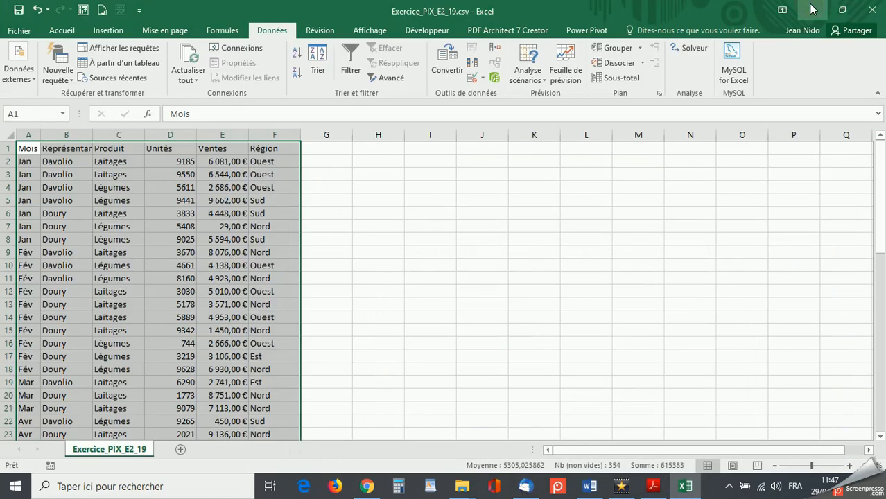
- Enter the criteria heading Représentant in I1 with the representative's name from task 6 in I2, and widen column I to fit
left_click(443, 148)
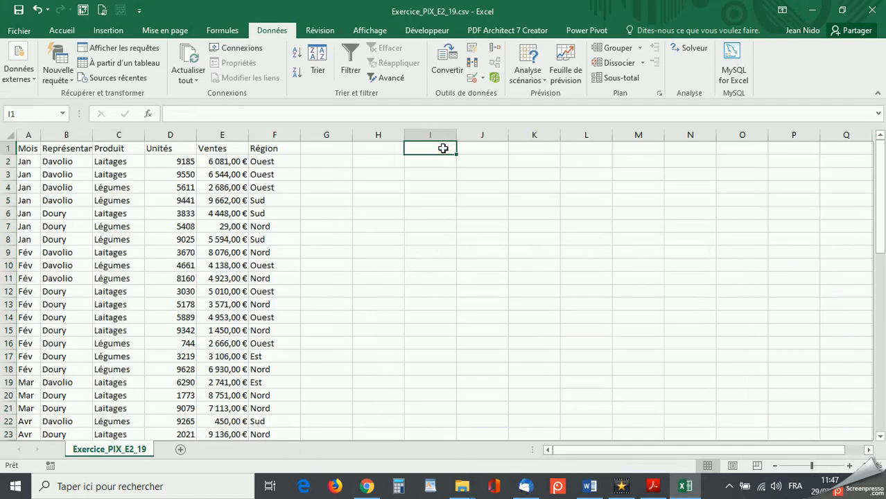
type("Re")
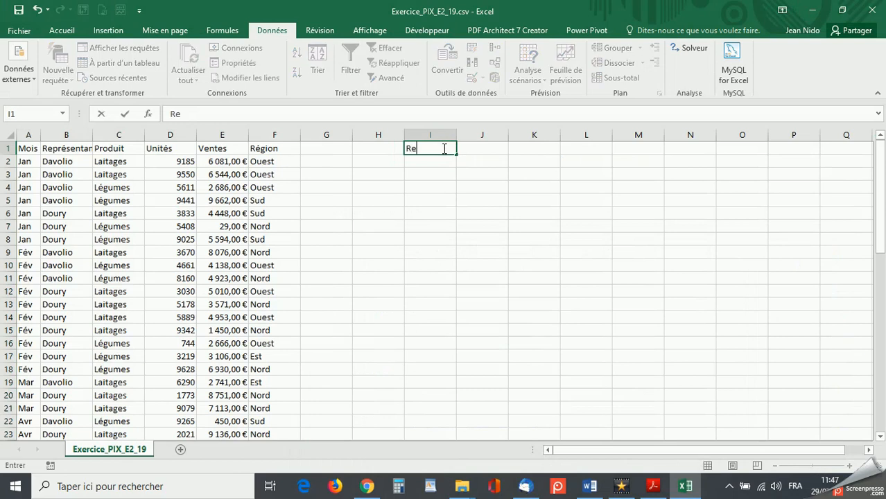
type("présentant")
key("Return")
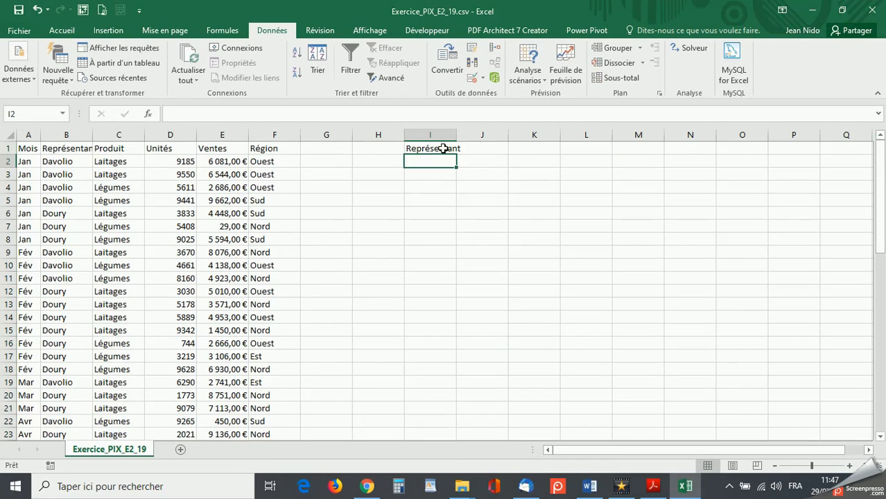
type("D")
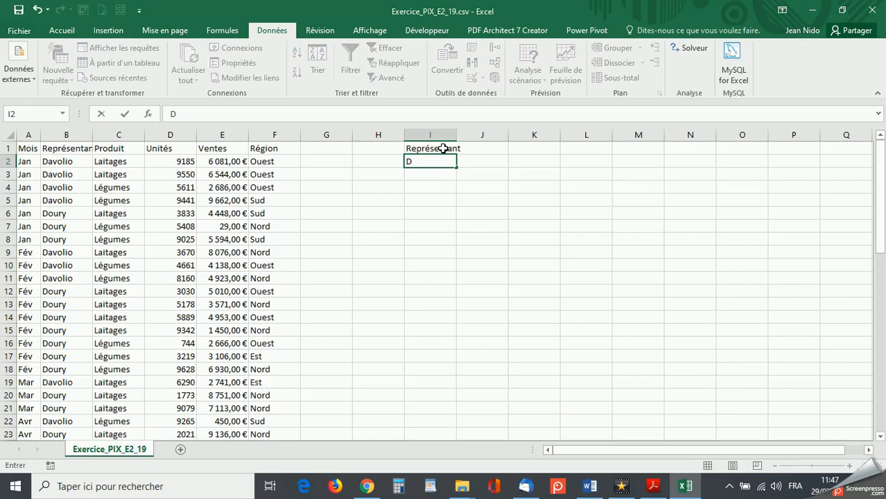
type("oury")
left_click(491, 150)
left_click_drag(456, 134, 471, 136)
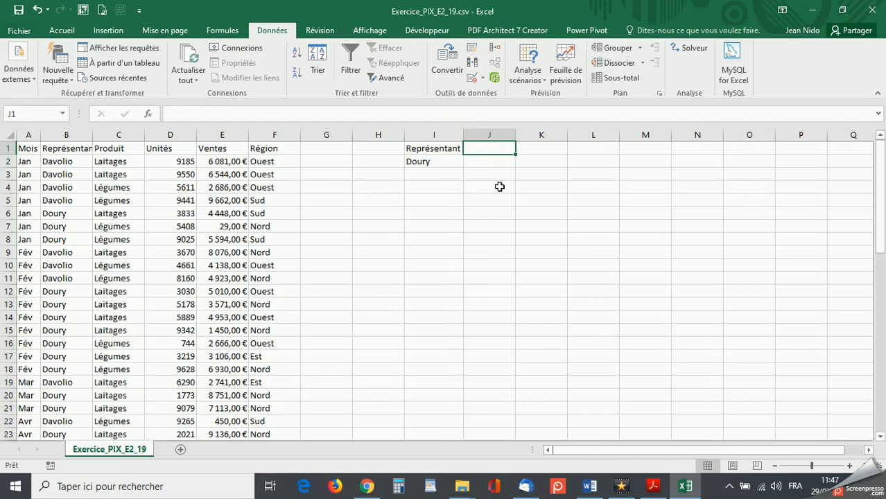
- Add a Région criterion in column J, with the heading in J1 and Nord in J2
type("Région")
left_click(483, 162)
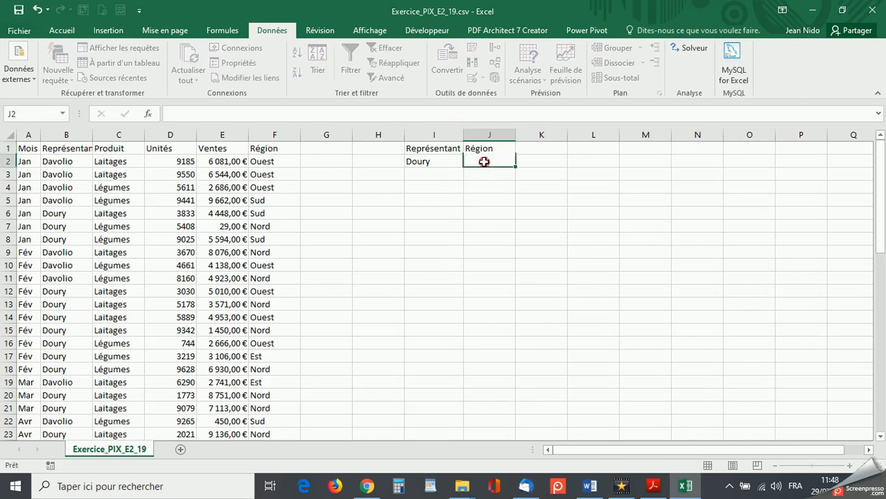
type("Nord")
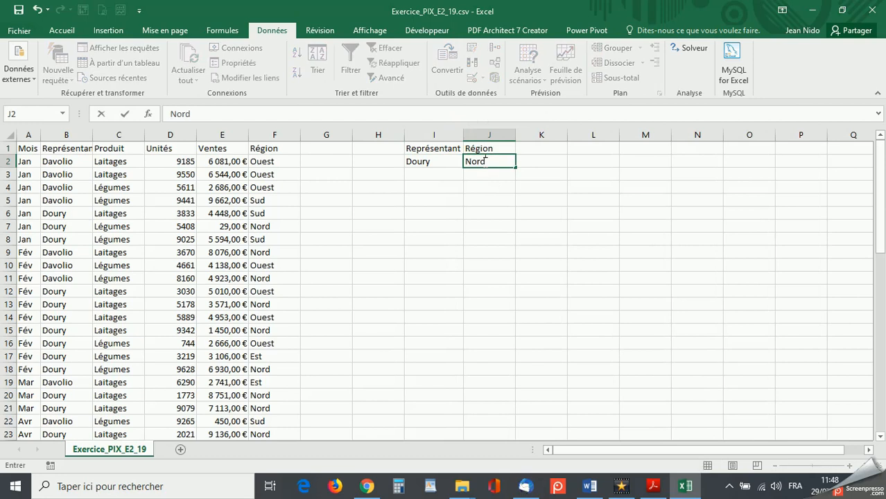
- Add a Ventes criterion in column K, with the heading in K1 and <5000 in K2
left_click(537, 148)
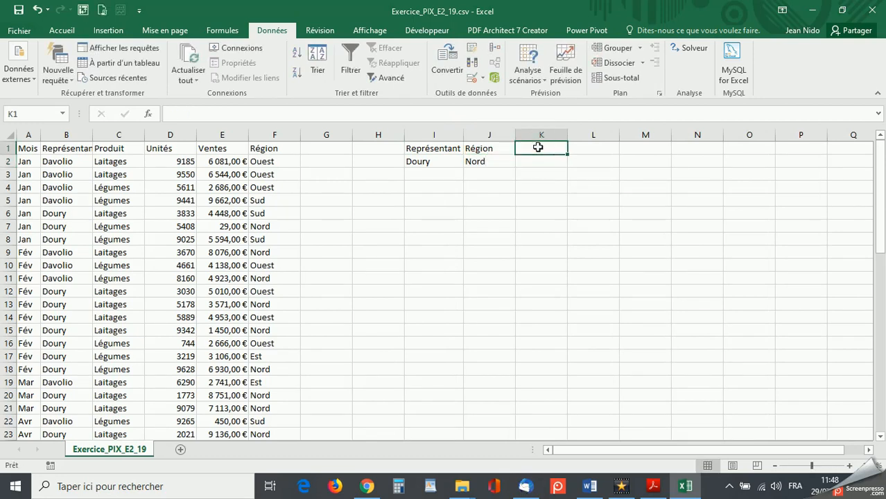
type("Ventes")
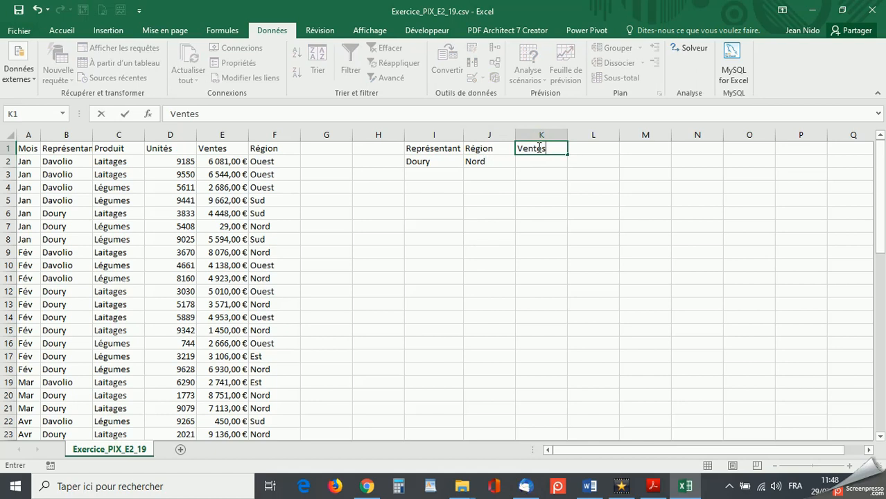
left_click(533, 161)
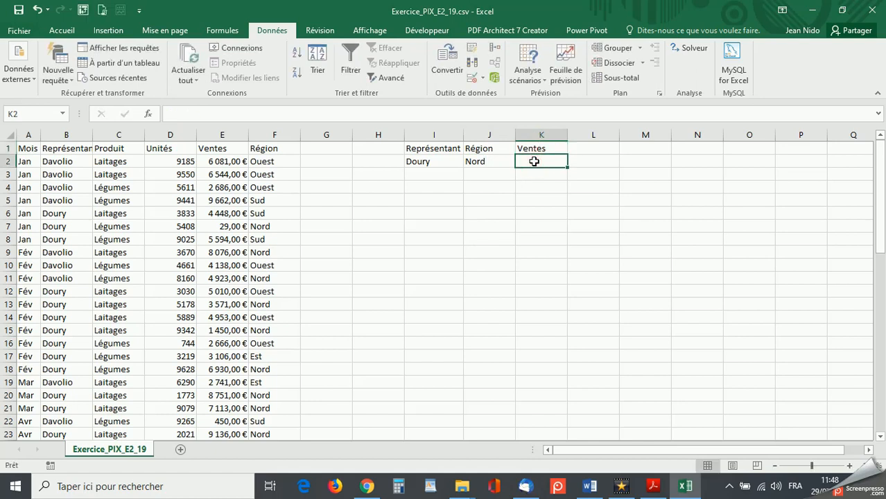
type("<5")
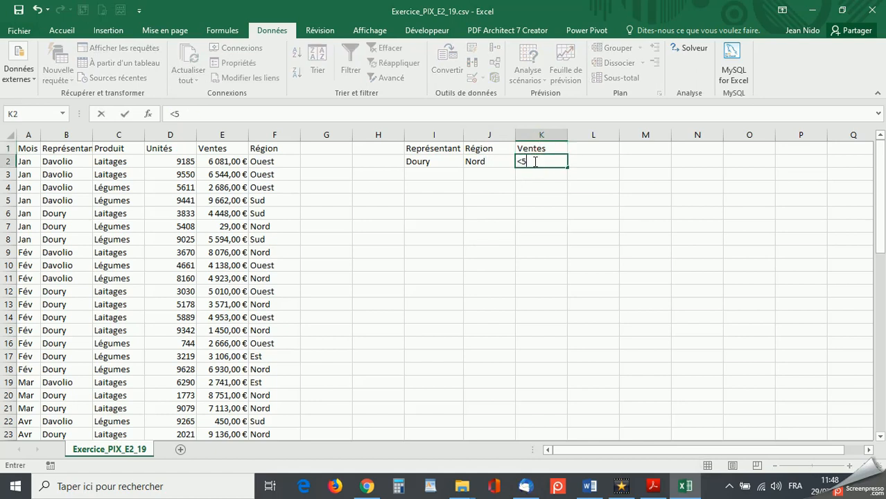
type("000")
key("Return")
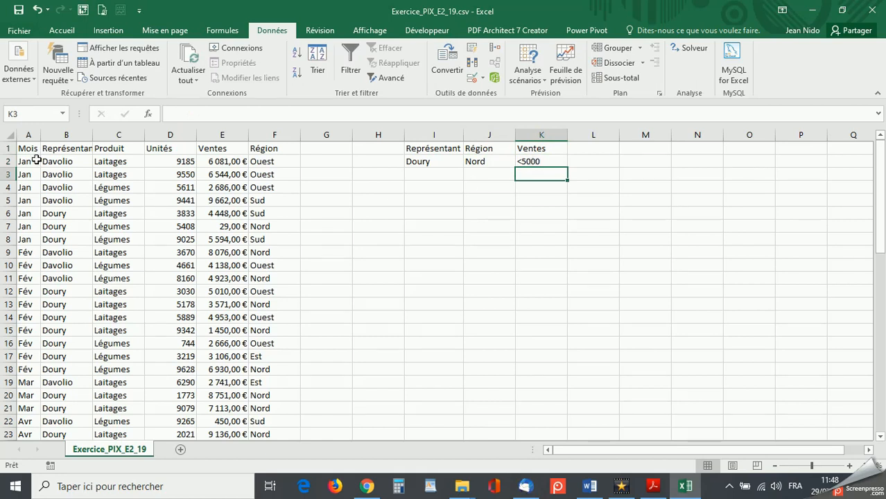
- Start an advanced filter on the sales table A1:F59 and set it to copy the results to another location
left_click_drag(24, 150, 268, 150)
key("ctrl+shift+Down")
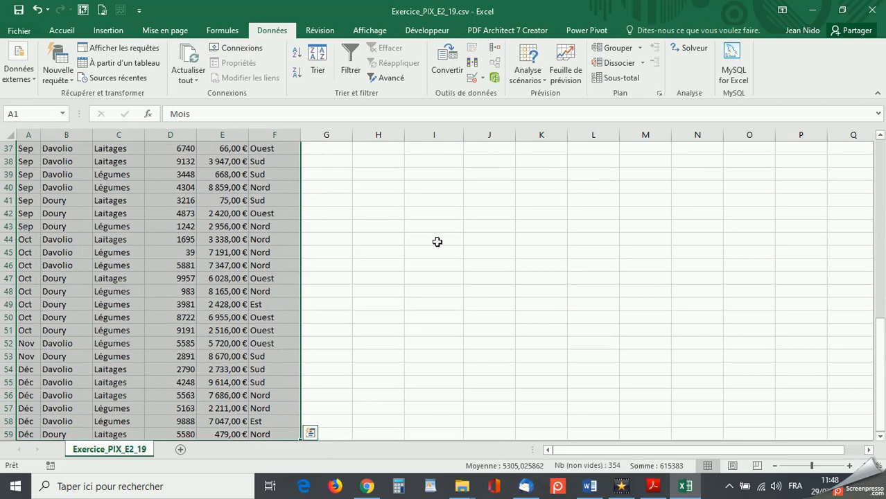
scroll(437, 241, "up", 12)
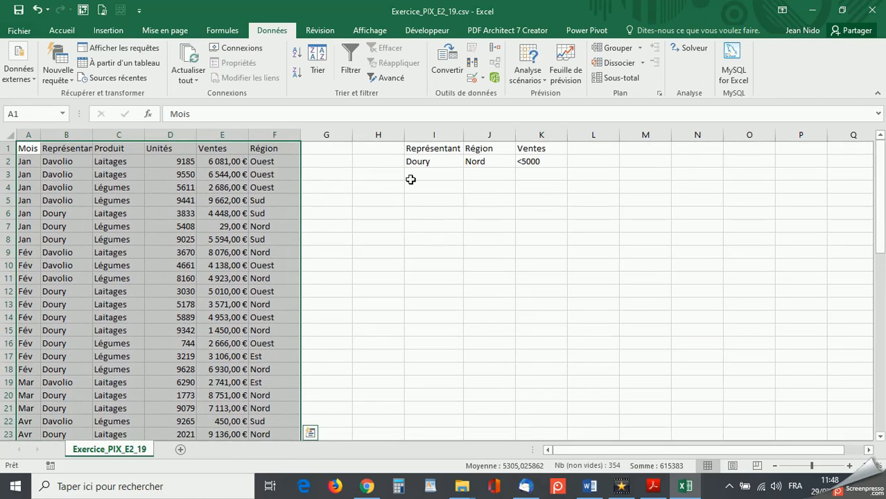
left_click(385, 80)
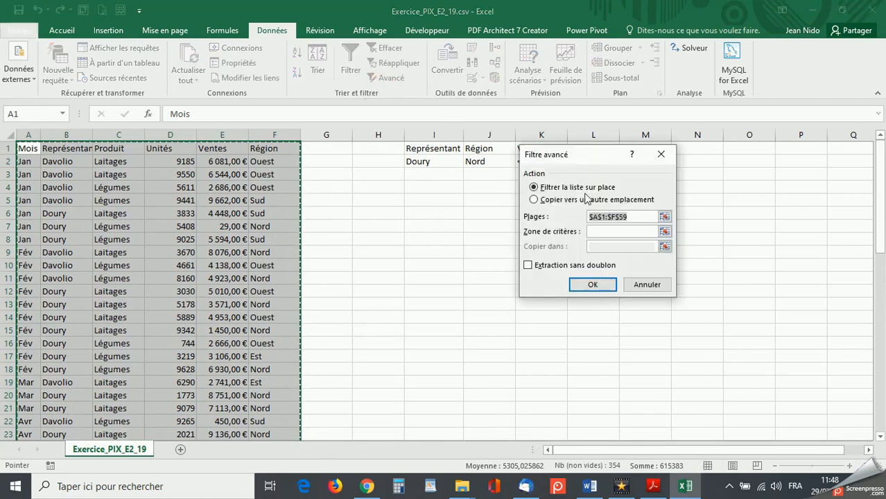
left_click(534, 201)
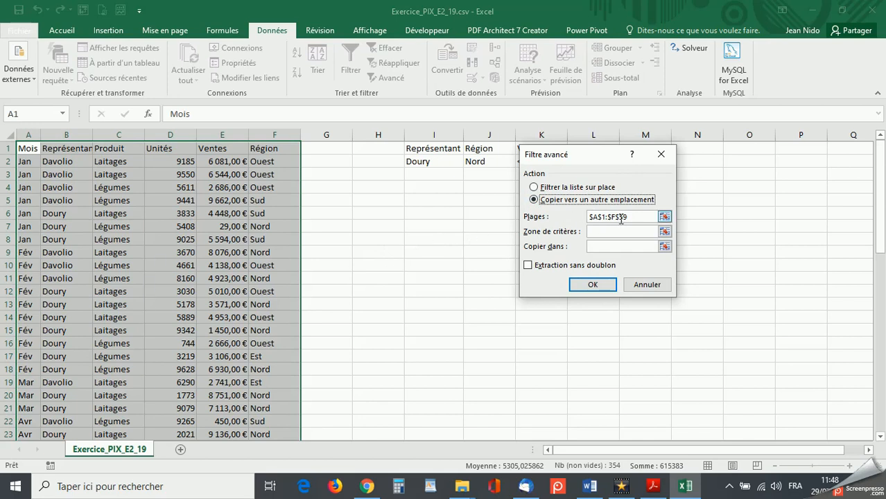
- Set the advanced filter's criteria range to I1:K2
left_click(596, 231)
left_click_drag(584, 156, 563, 225)
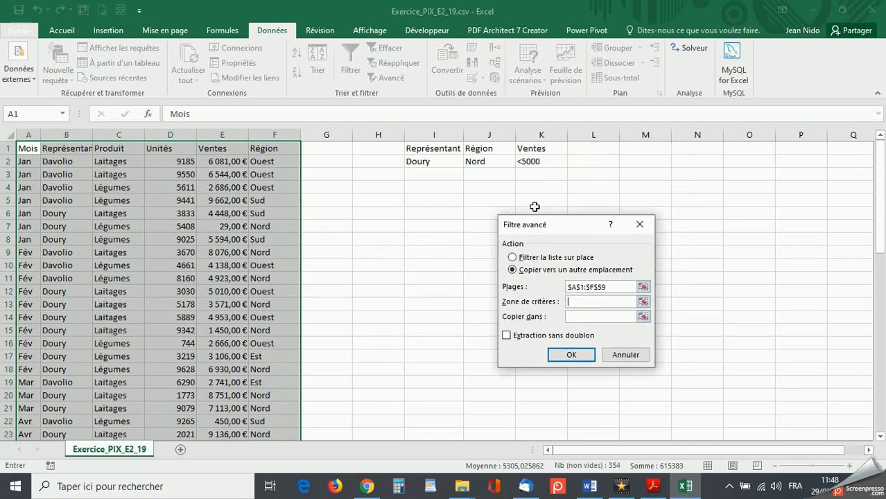
left_click_drag(416, 146, 518, 159)
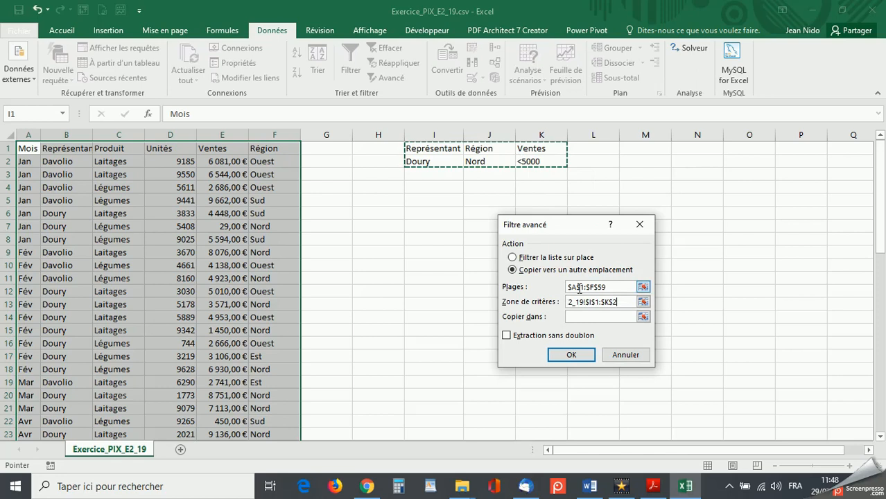
- Set the advanced filter's copy destination to cell I5 and run the extraction
left_click(573, 316)
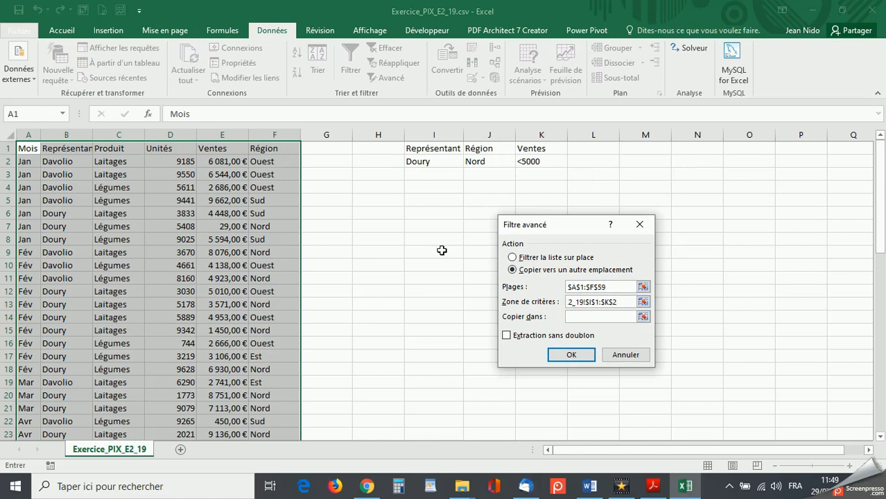
left_click(414, 199)
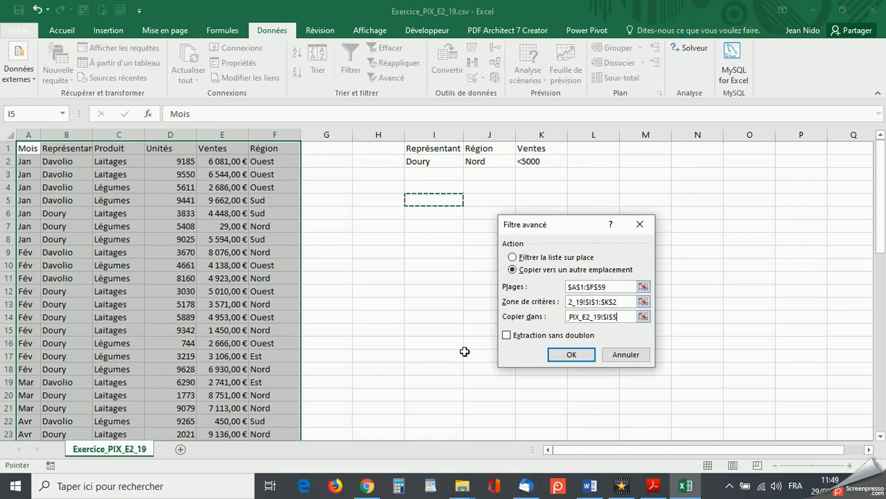
left_click(565, 353)
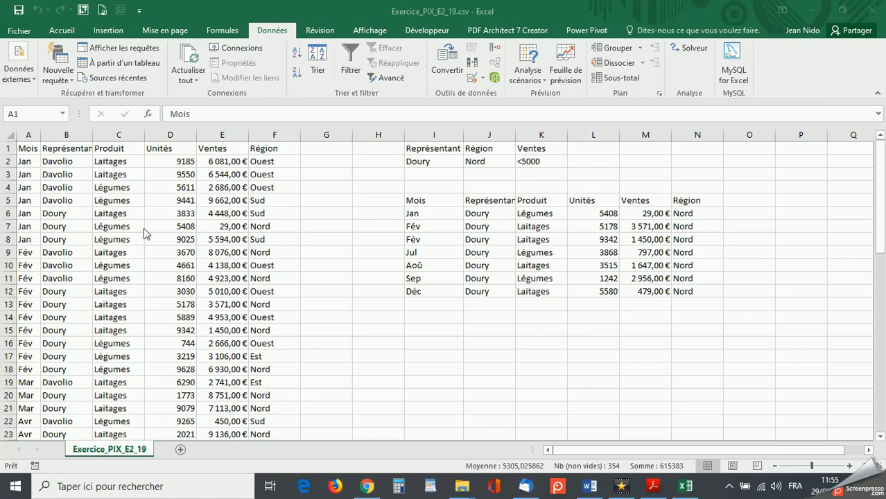
- Sort the whole sales table by the Représentant column, from A to Z
left_click(21, 148)
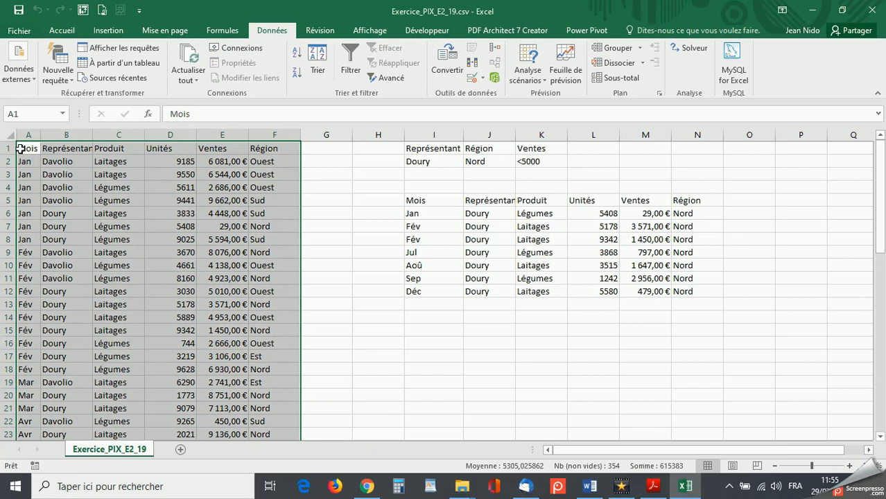
left_click(318, 55)
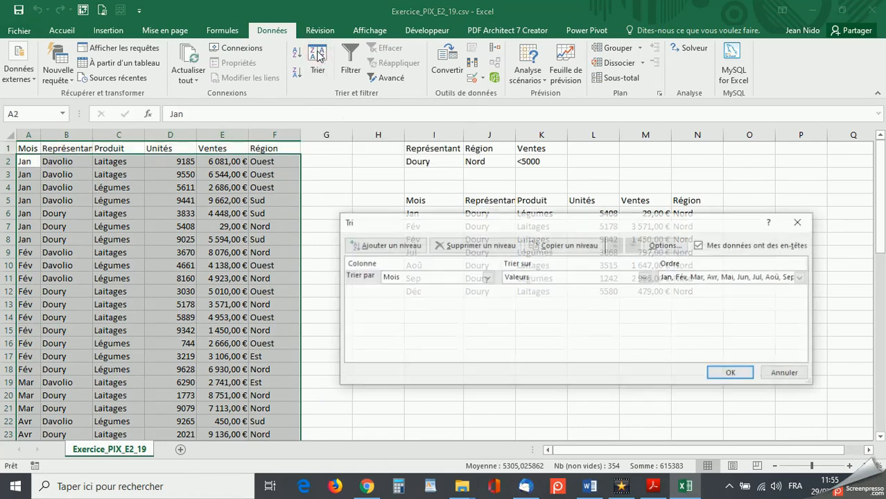
left_click(486, 278)
left_click(475, 294)
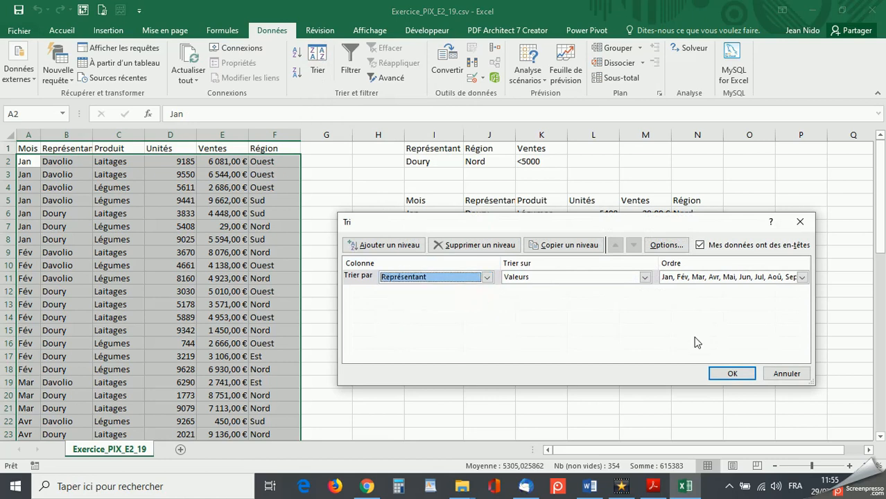
left_click(802, 277)
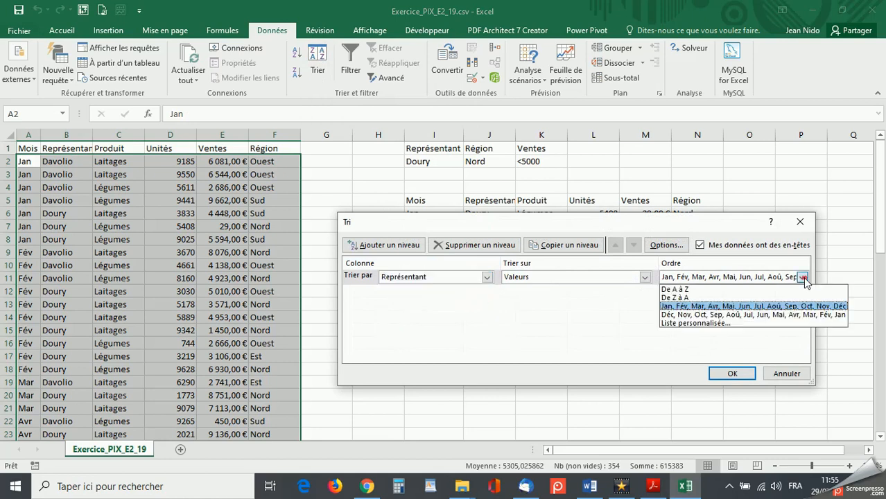
left_click(767, 289)
left_click(727, 373)
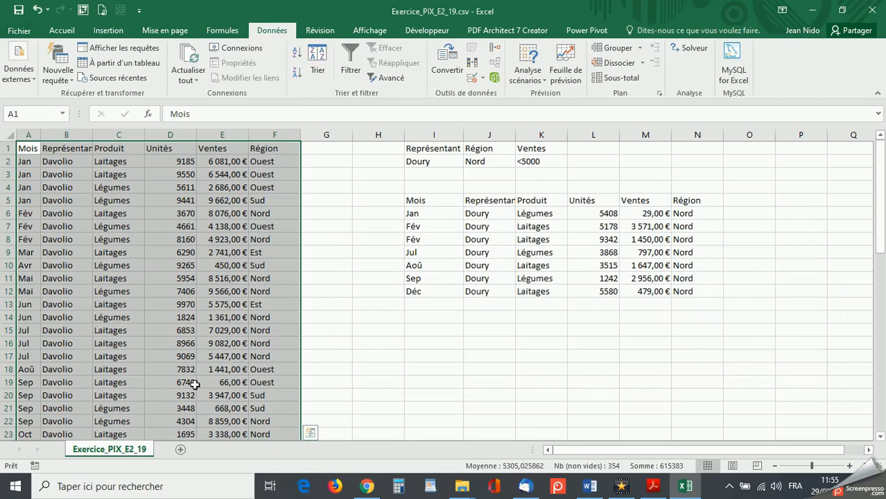
- Add automatic subtotals at each change of Représentant, using Somme on Ventes only, with Région excluded
left_click(615, 81)
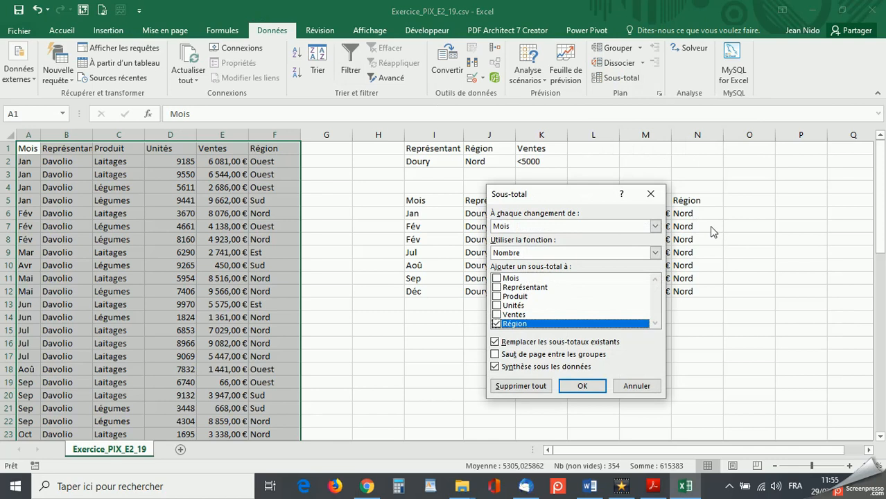
left_click(655, 227)
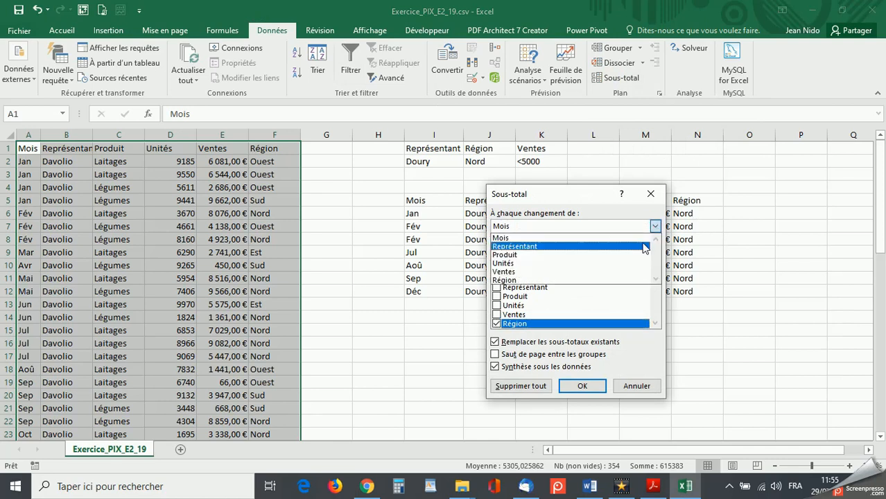
left_click(644, 247)
left_click(655, 252)
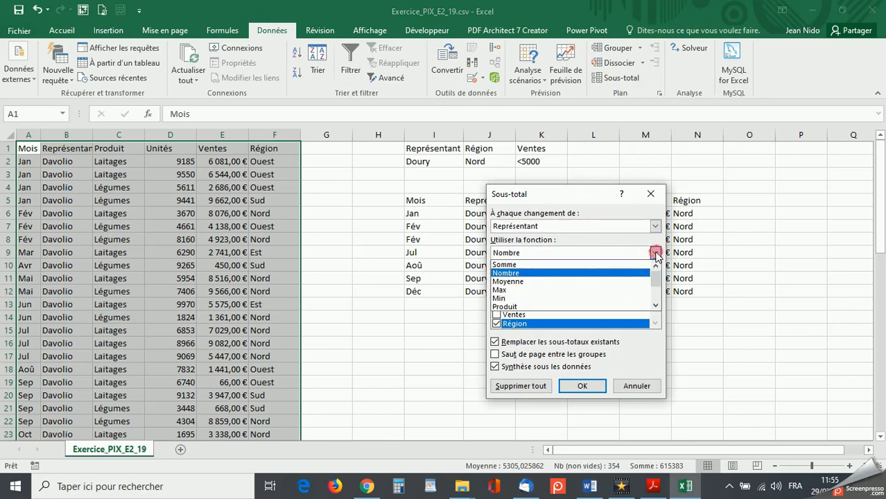
left_click(639, 264)
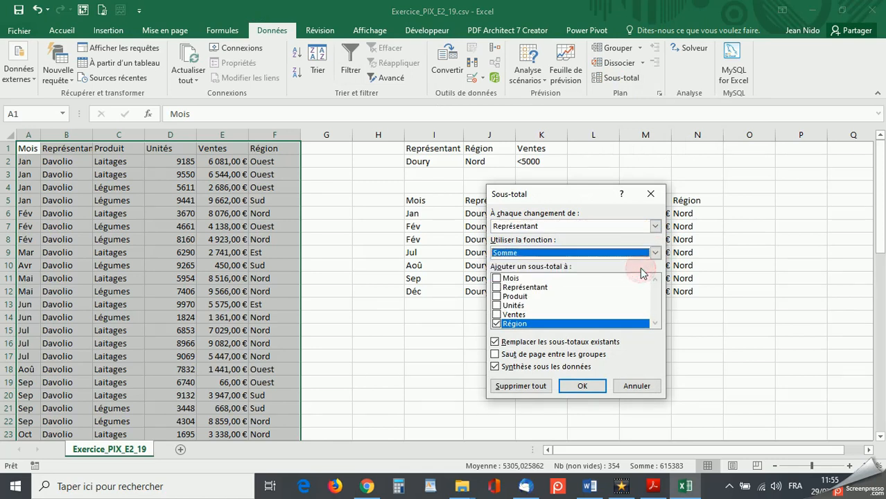
left_click(496, 314)
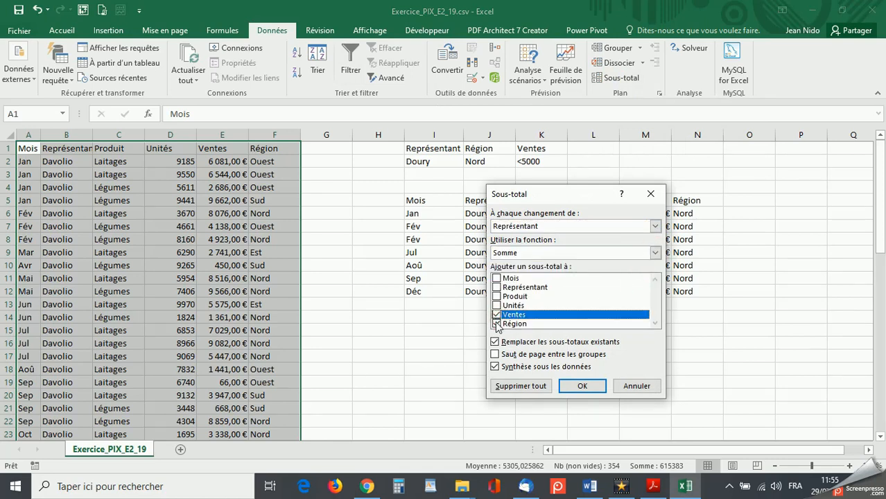
left_click(496, 323)
left_click(582, 386)
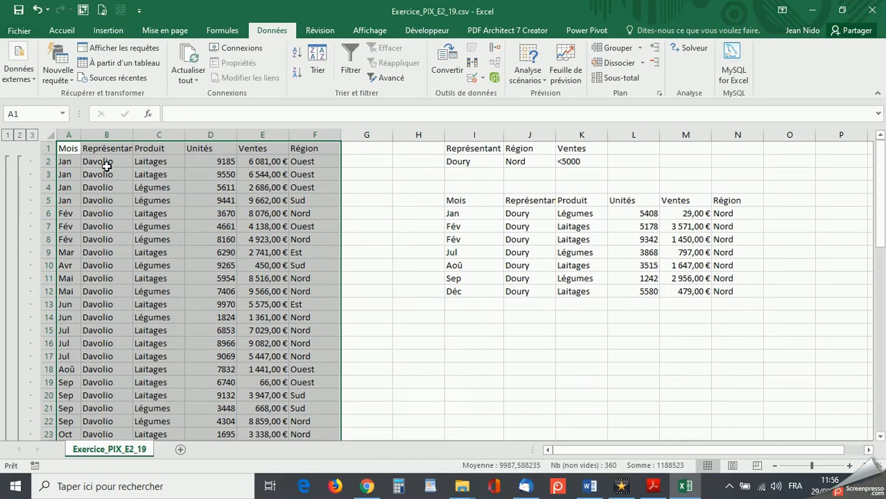
- Examine each representative's sales subtotal and the grand total, collapsing the detail rows down to their subtotals
scroll(104, 373, "down", 3)
scroll(104, 374, "down", 3)
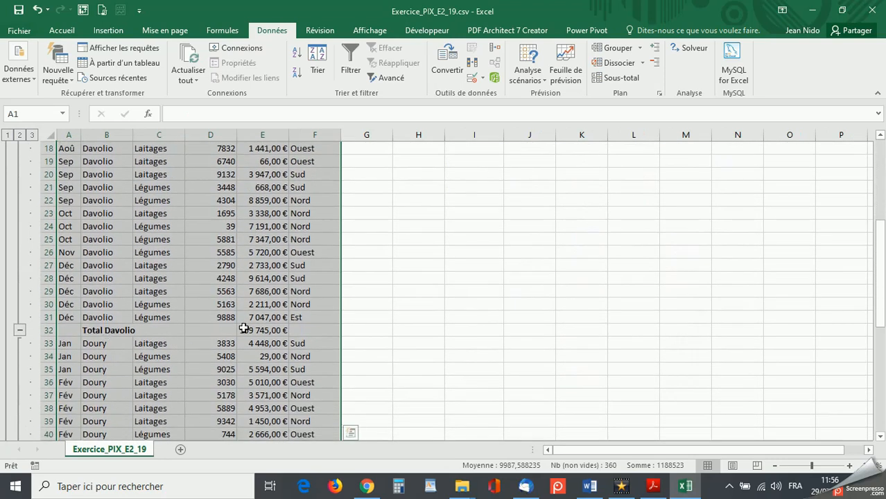
scroll(263, 329, "down", 5)
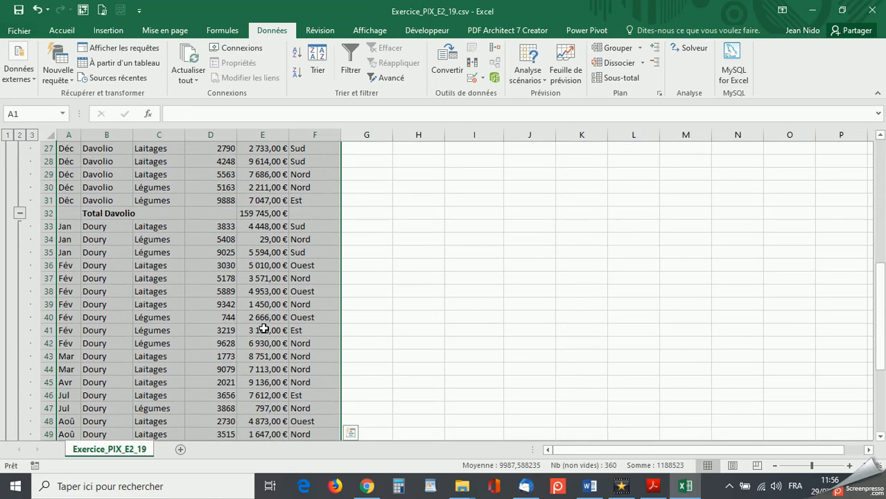
scroll(263, 329, "down", 3)
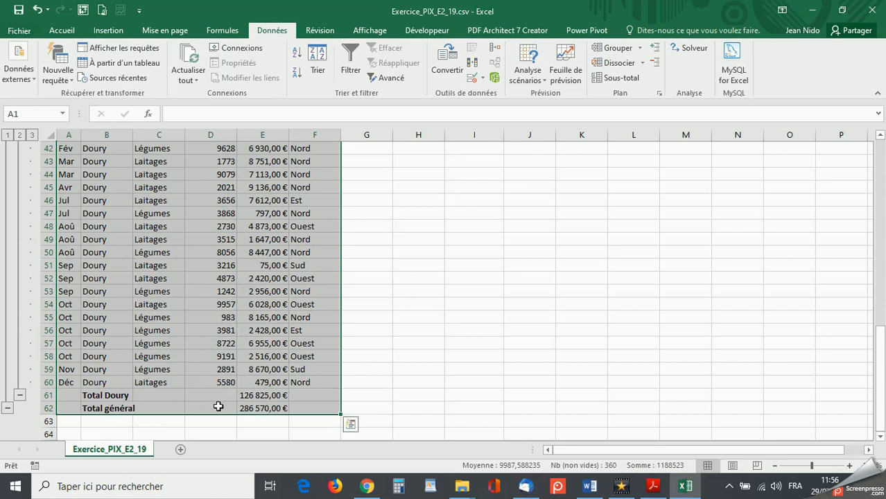
scroll(154, 354, "up", 4)
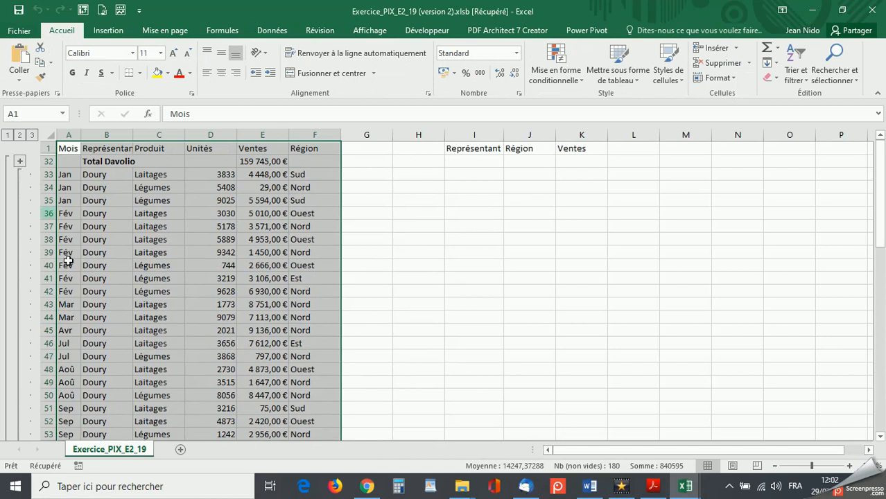
scroll(71, 276, "down", 6)
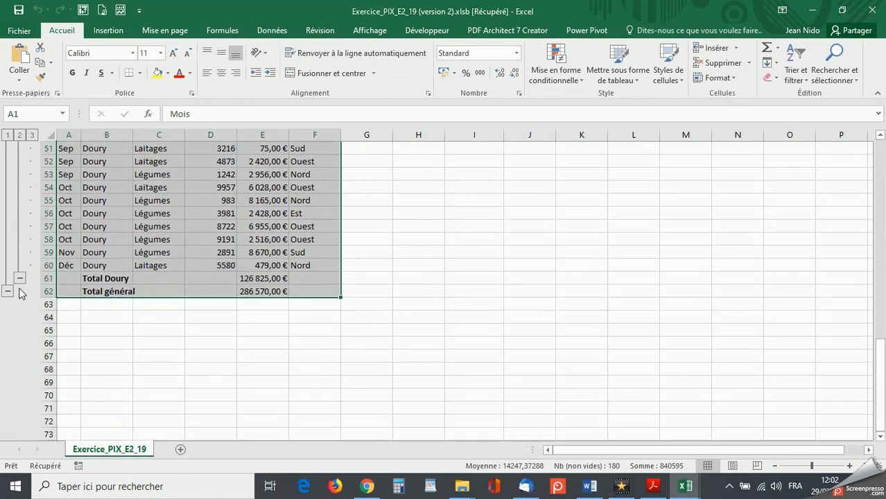
scroll(110, 282, "up", 6)
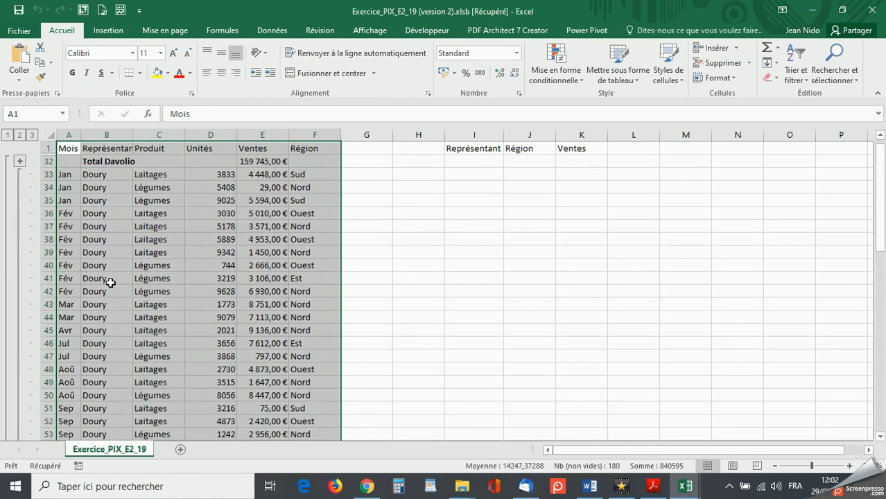
scroll(110, 282, "down", 5)
scroll(110, 282, "up", 5)
scroll(114, 353, "down", 5)
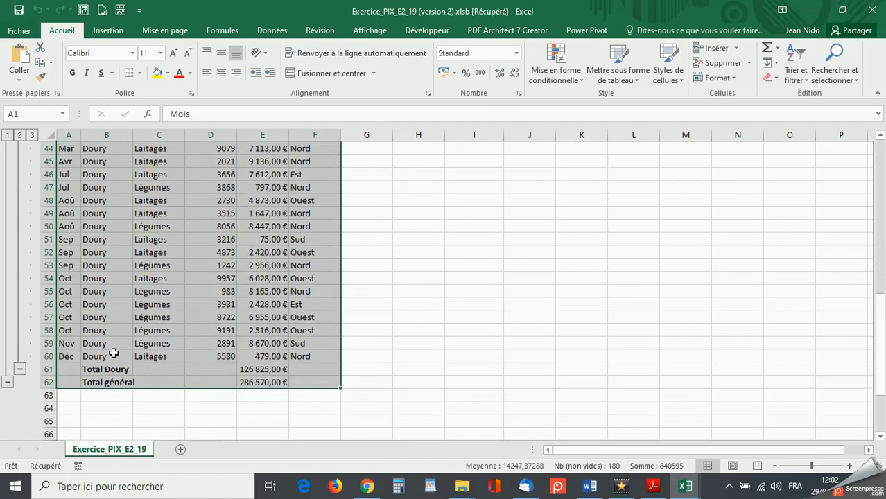
left_click(20, 369)
scroll(171, 318, "up", 2)
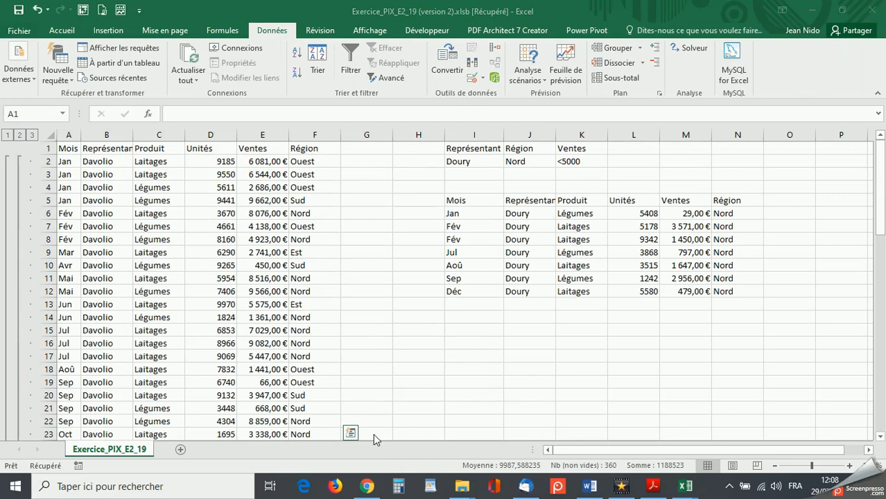
- Select the whole subtotalled sales table and remove all of its automatic subtotals
left_click(73, 148)
key("ctrl+a")
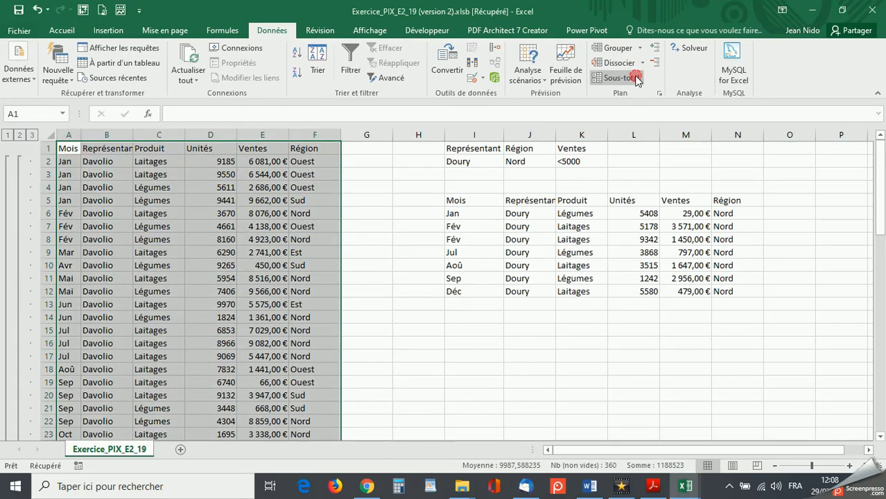
left_click(633, 78)
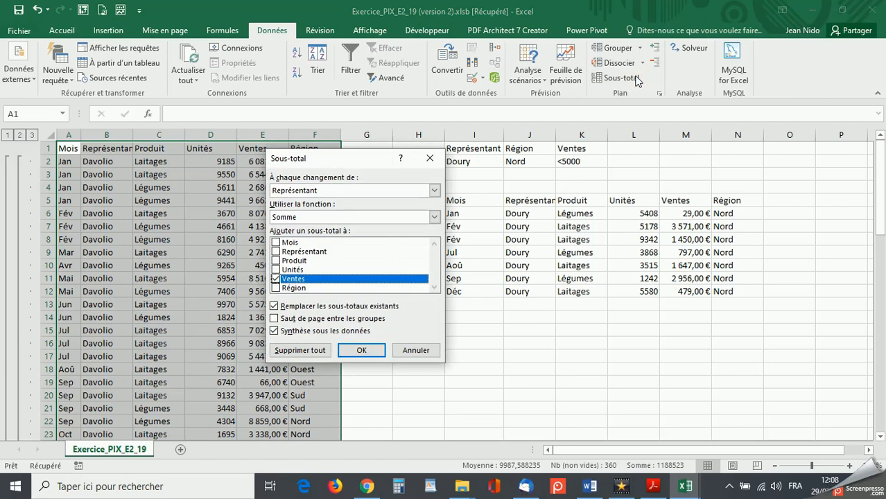
left_click(299, 350)
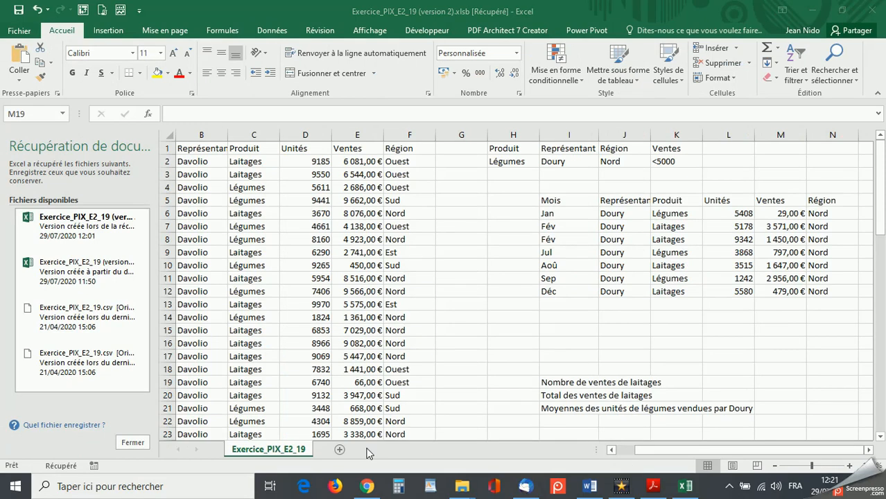
- Switch to Acrobat Reader to read the database function questions 8 to 10 in the exercise statement, and return to the workbook
left_click(652, 486)
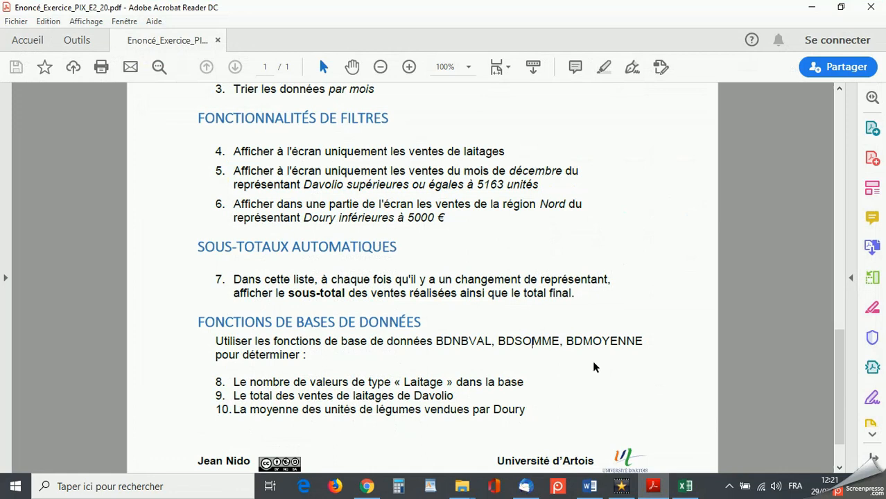
left_click(812, 7)
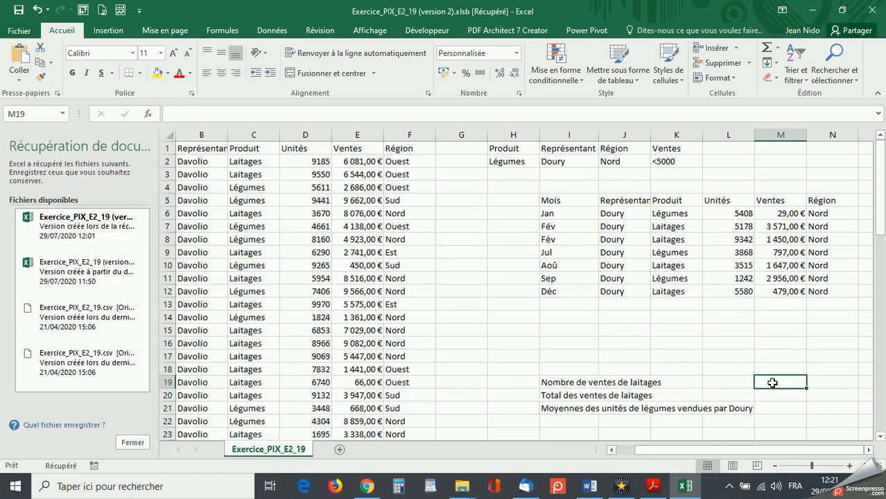
- Count the Laitages sales in M19 with BDNBVAL, using B1:F59 as database, the Ventes header E1 as field and C1:C2 as criteria
type("=")
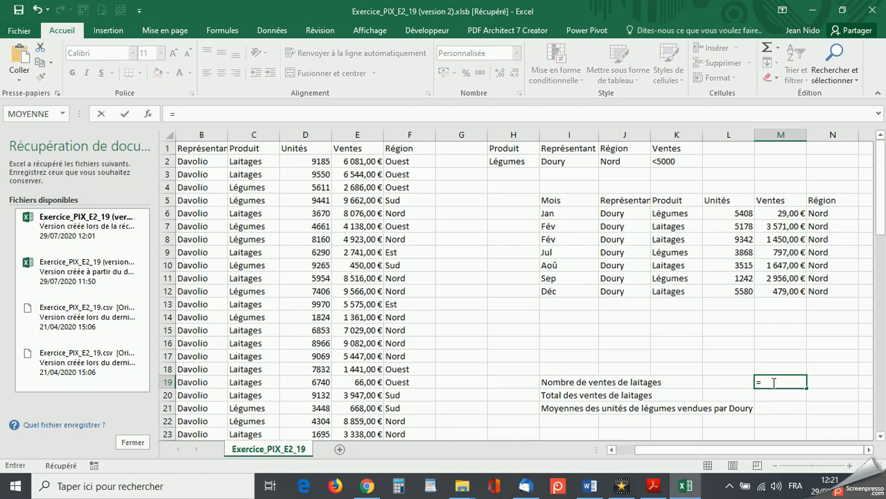
type("bd")
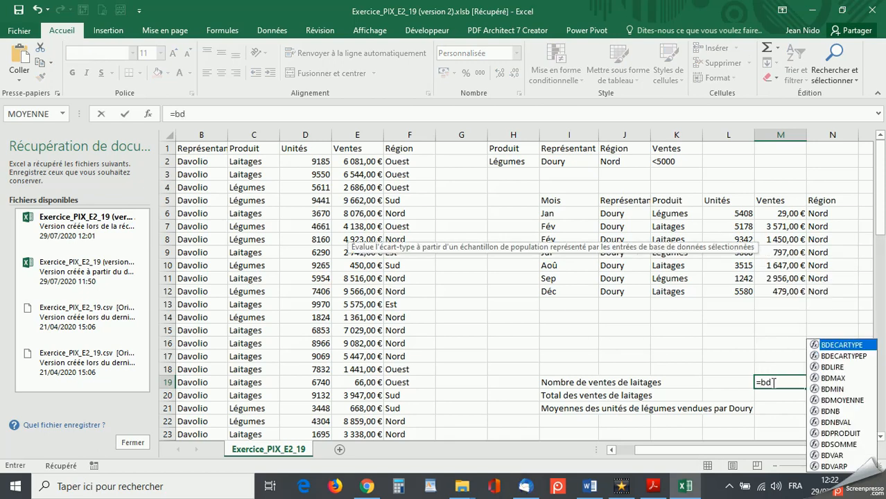
double_click(837, 423)
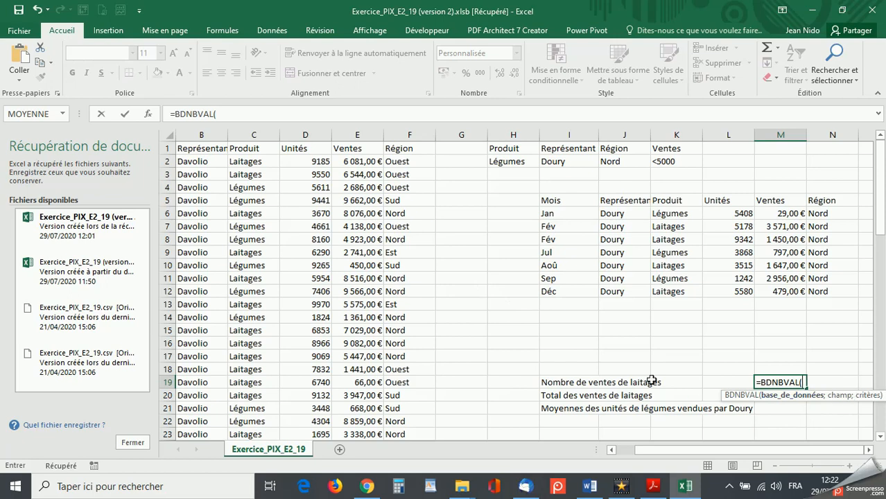
left_click_drag(184, 147, 394, 151)
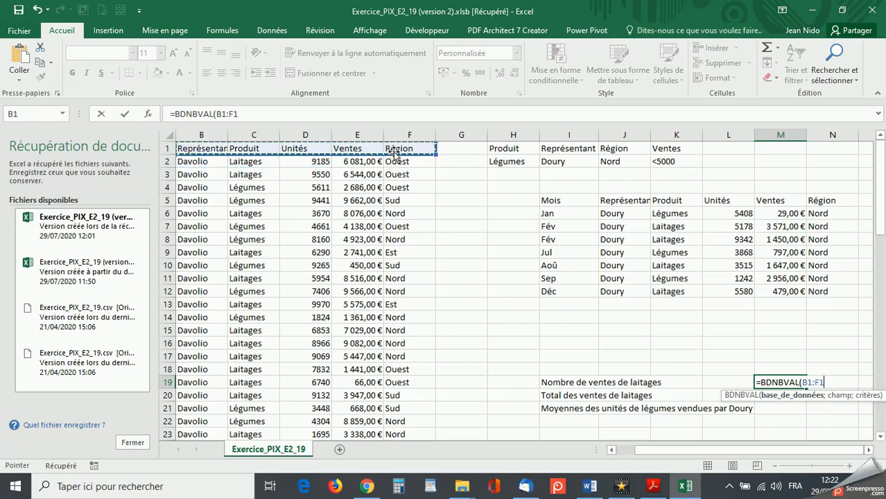
key("ctrl+shift+Down")
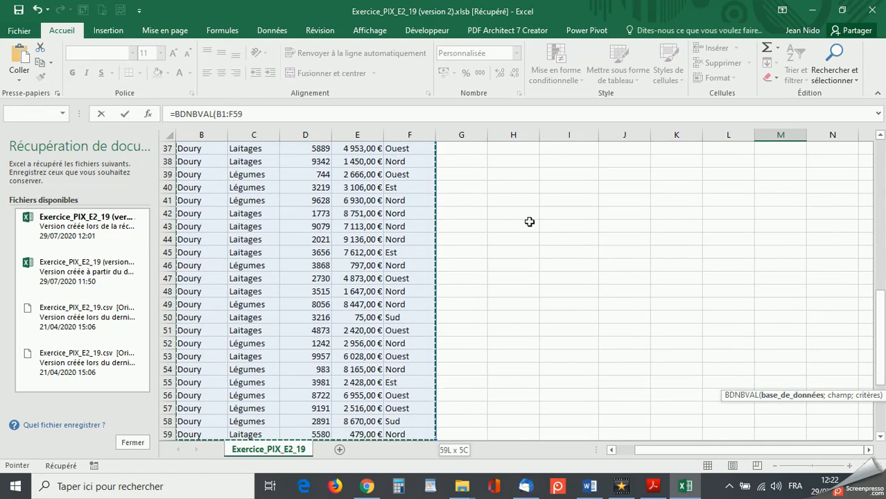
scroll(508, 342, "up", 12)
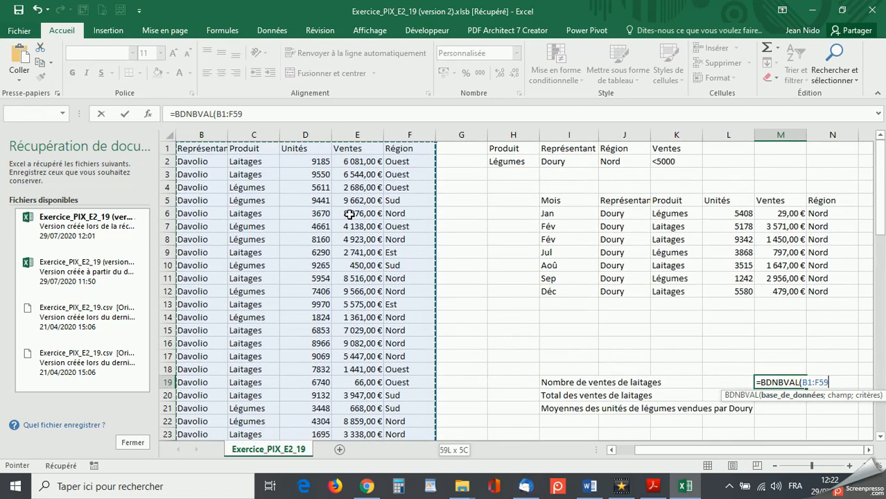
left_click(248, 115)
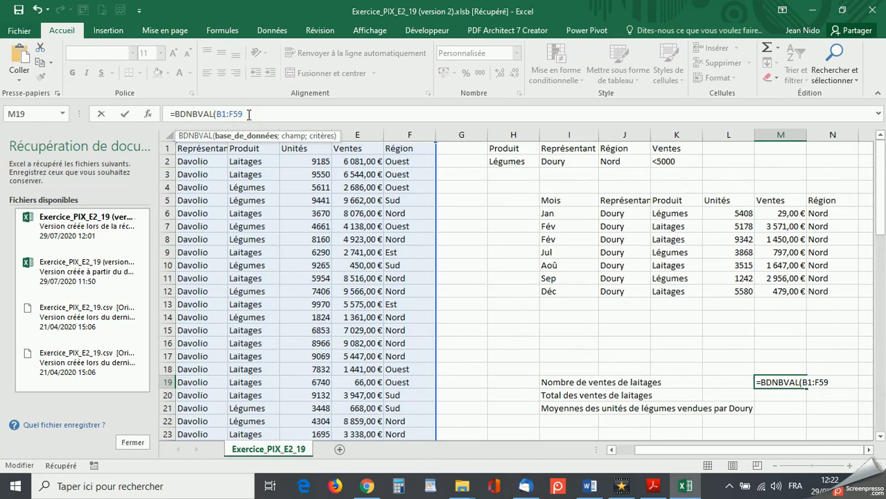
type(";")
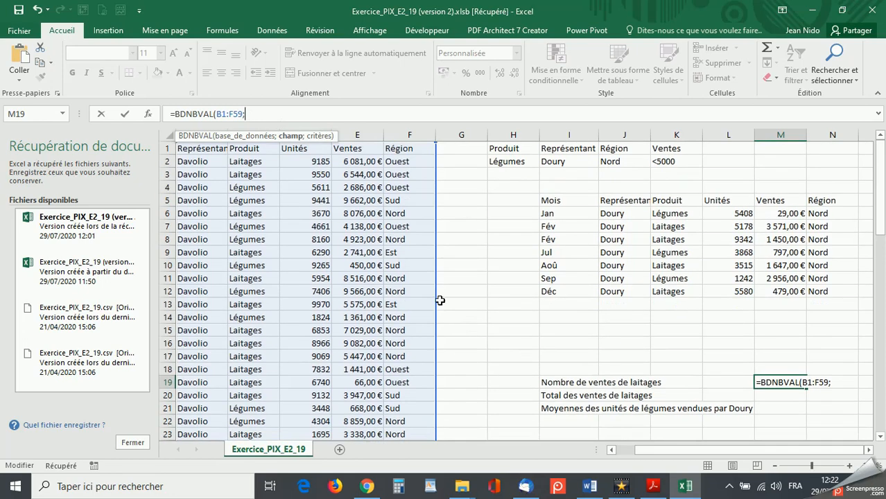
left_click(354, 149)
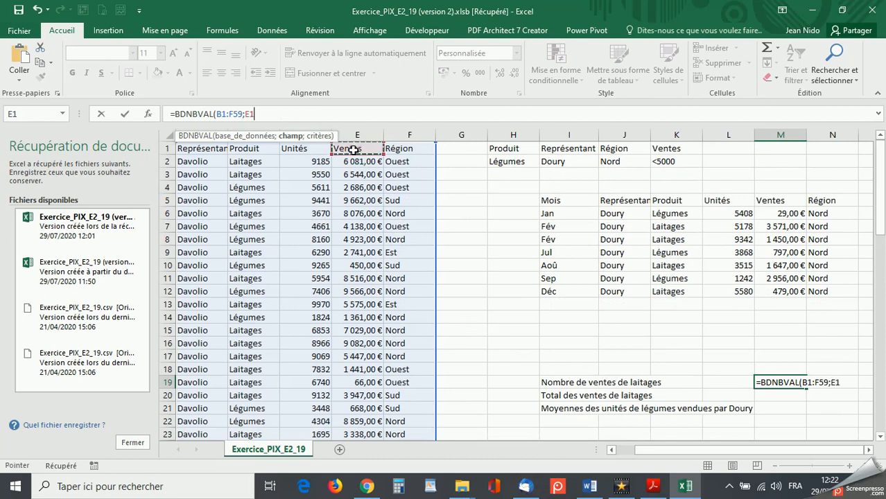
type(";")
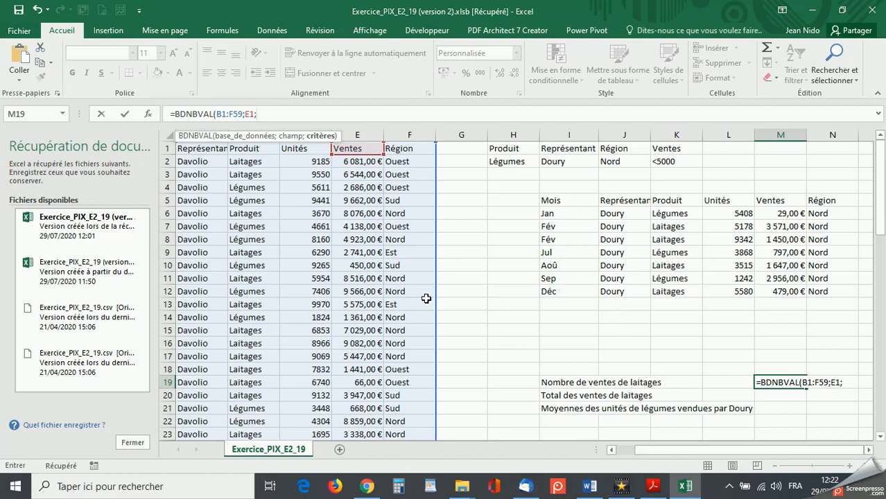
left_click_drag(240, 148, 243, 160)
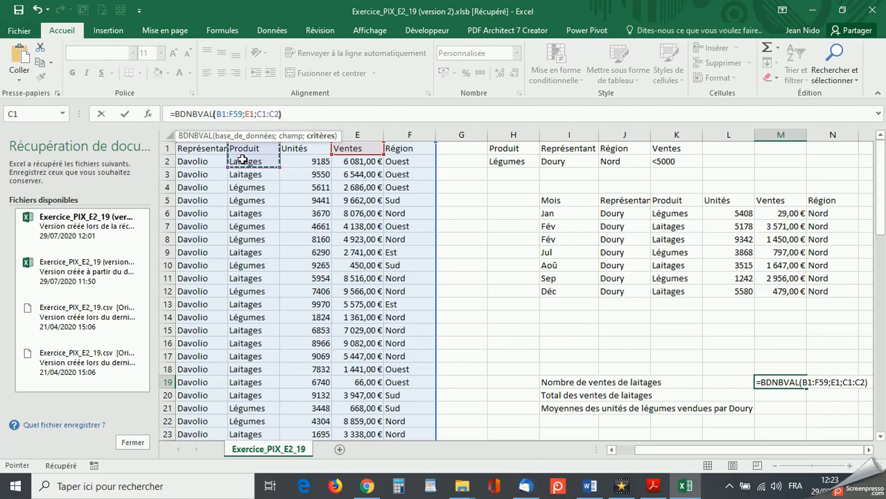
key("Return")
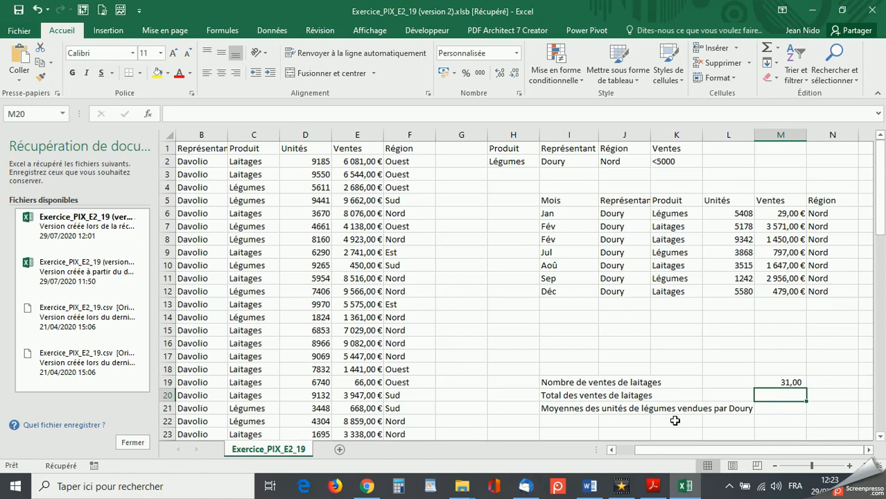
- Total the Laitages sales in M20 with BDSOMME, using B1:F59 as database, the Ventes header E1 as field and C1:C2 as criteria
type("=")
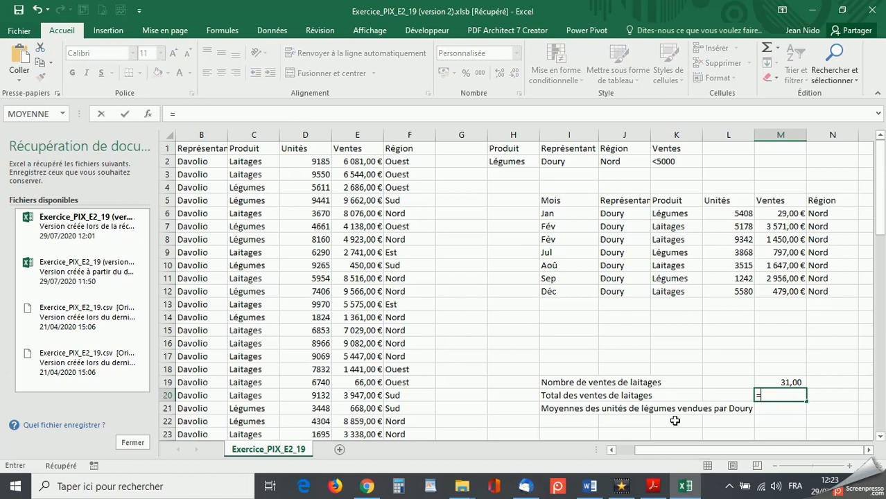
type("bd")
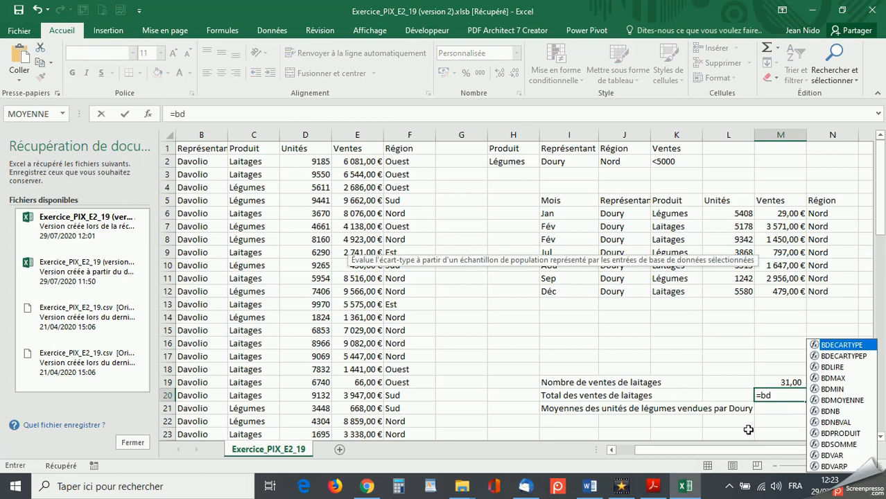
double_click(837, 445)
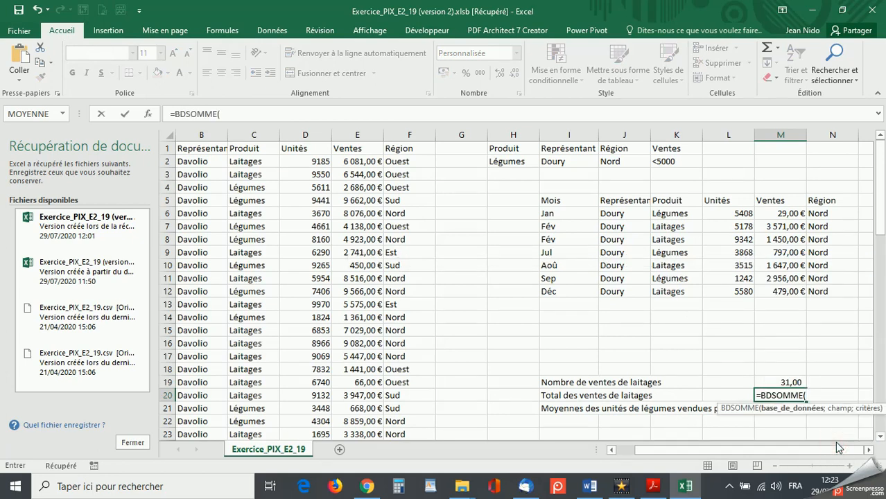
left_click_drag(185, 148, 397, 148)
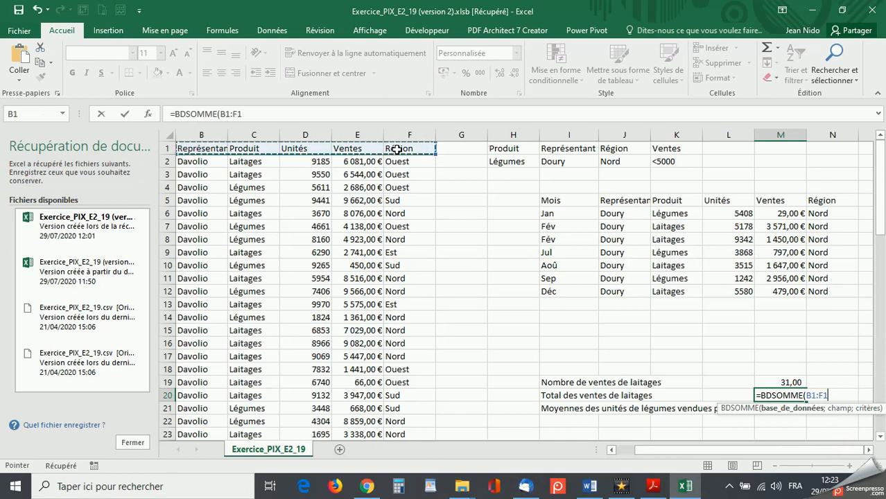
key("ctrl+shift+Down")
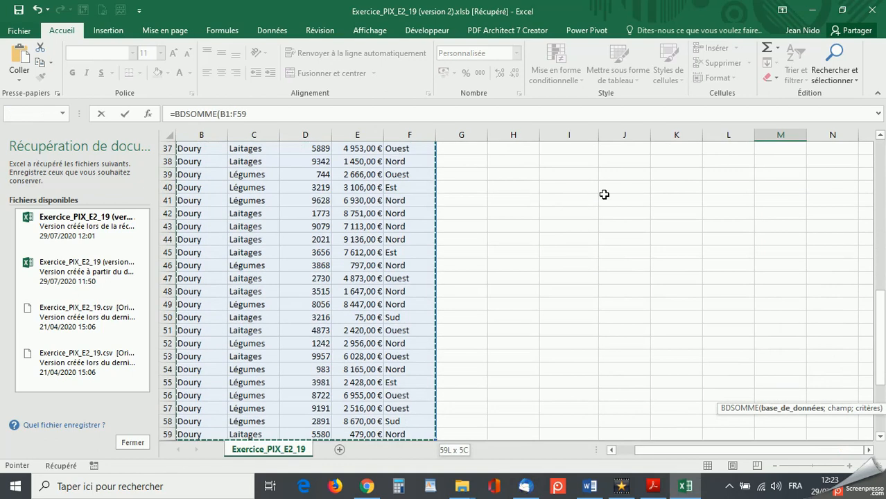
scroll(607, 201, "up", 12)
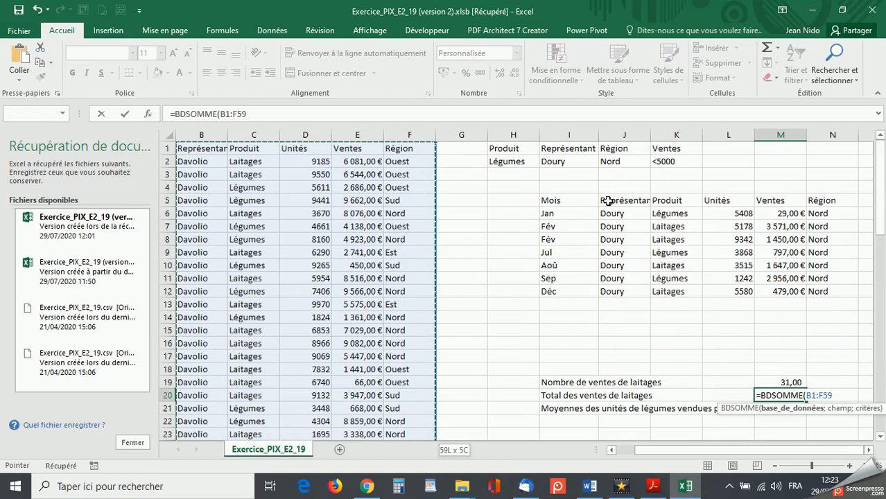
left_click(277, 113)
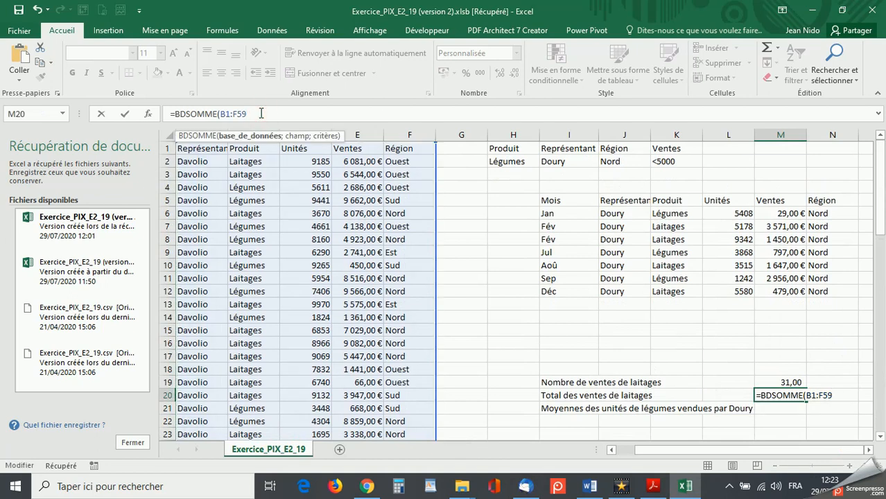
type(";")
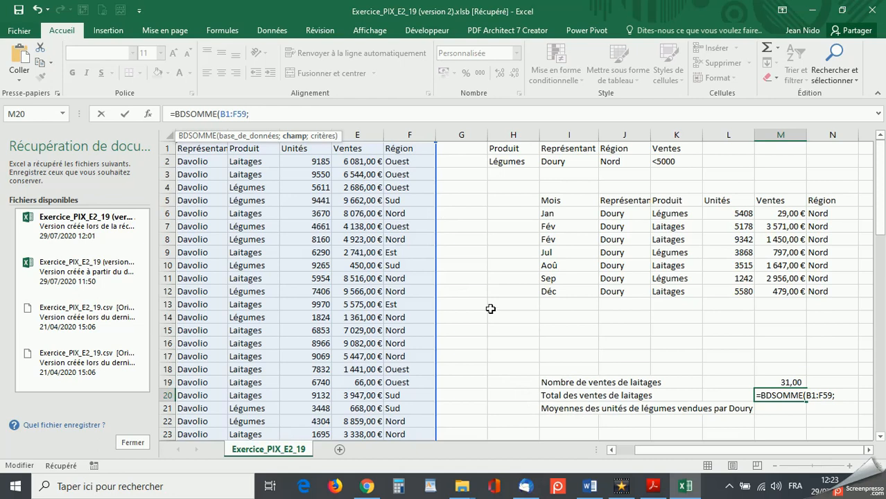
left_click(357, 147)
type(";")
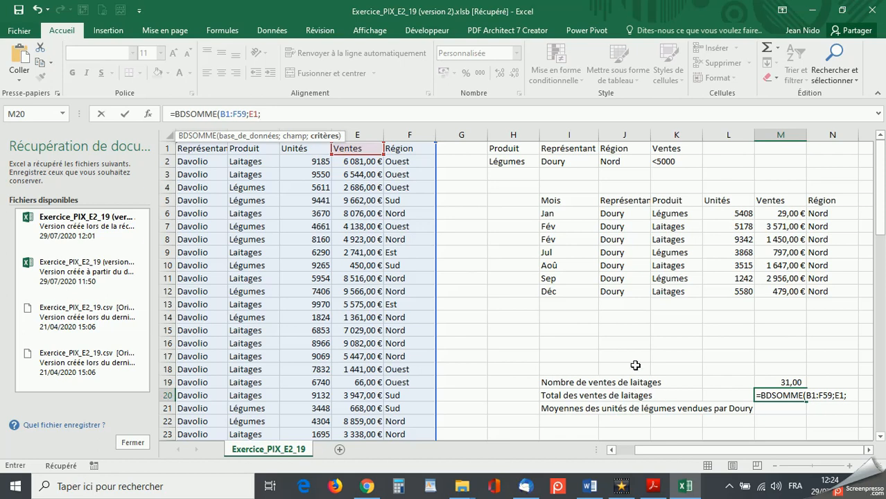
left_click_drag(238, 151, 238, 161)
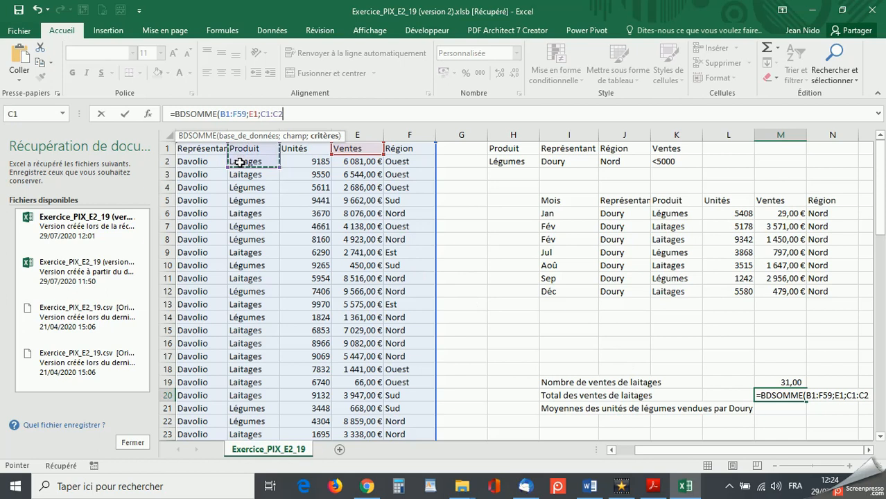
type(")")
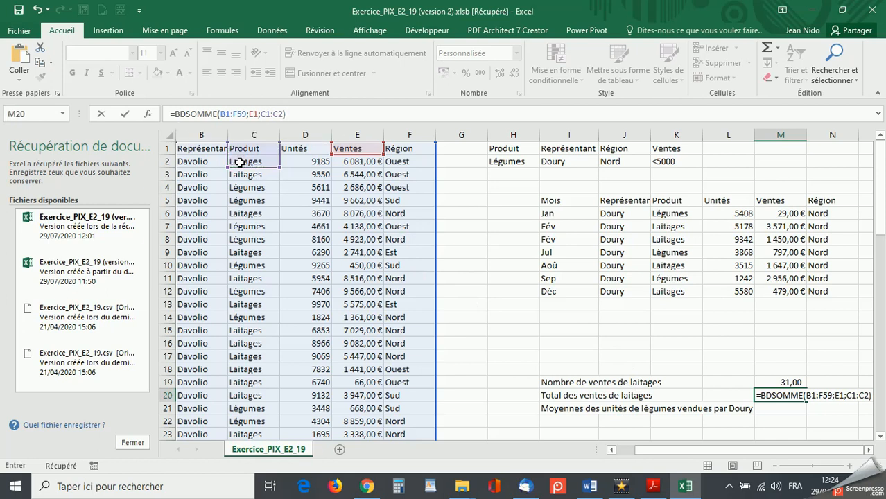
key("Return")
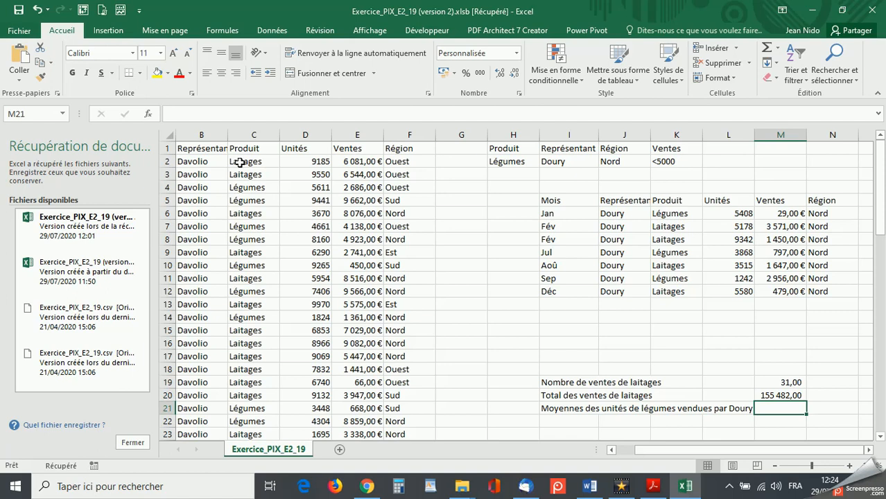
- Correct the first word of the label in I21 to the singular "Moyenne"
left_click(577, 411)
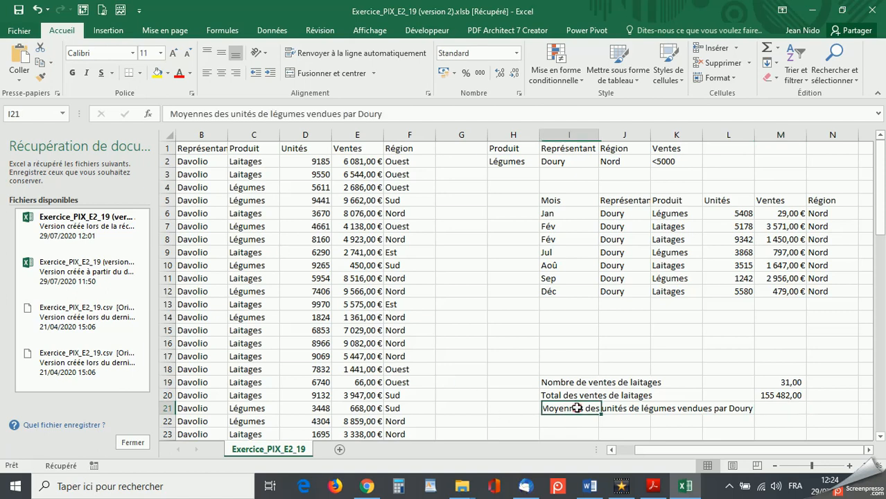
double_click(584, 408)
key("BackSpace")
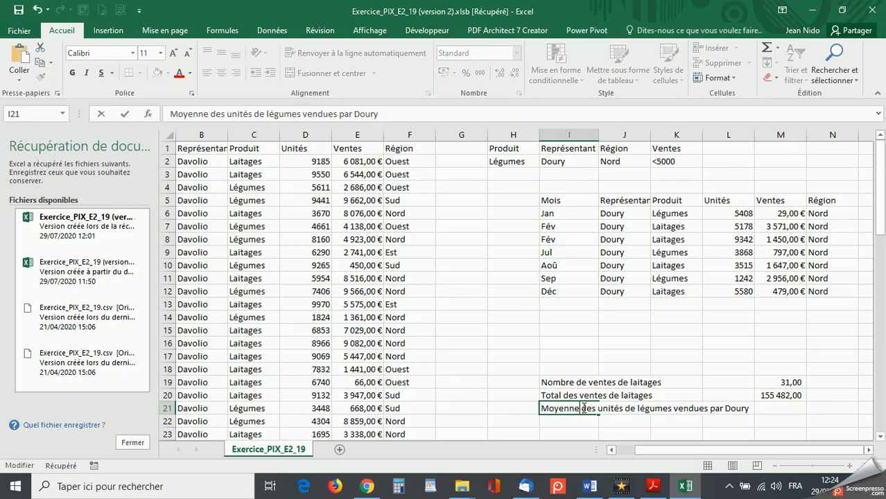
- Average the Légumes units in M21 with BDMOYENNE, using B1:F59 as database, the Unités header D1 as field and H1:I2 as criteria
left_click(791, 409)
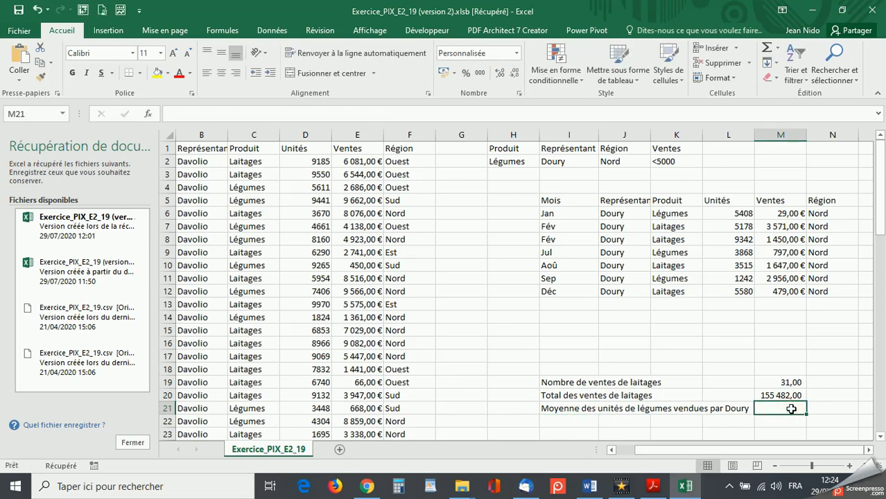
type("=bdm")
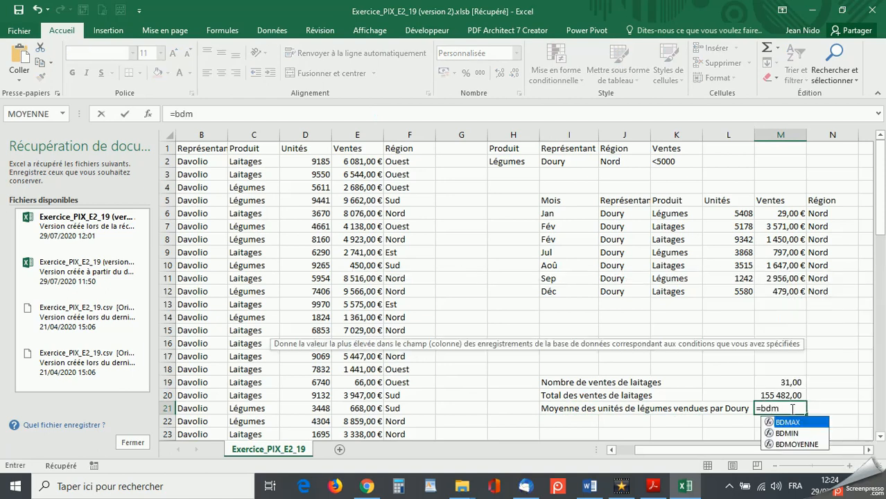
double_click(797, 444)
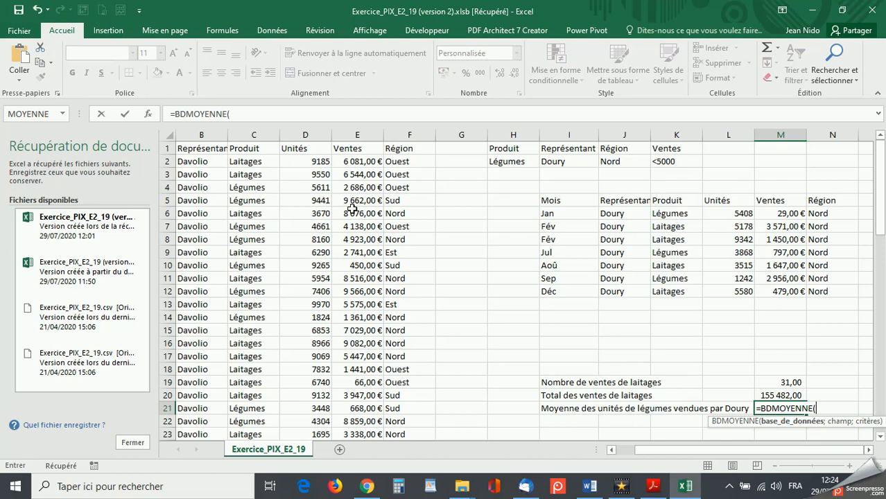
left_click_drag(191, 148, 402, 147)
key("ctrl+shift+Down")
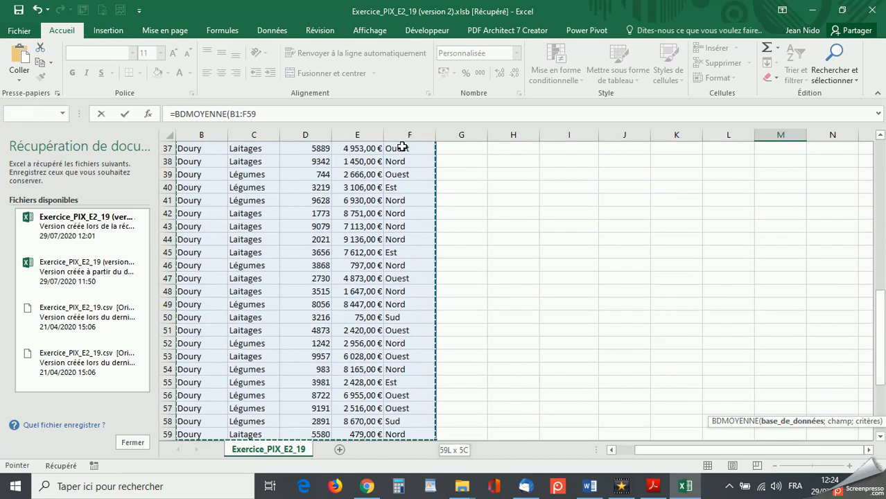
left_click(256, 115)
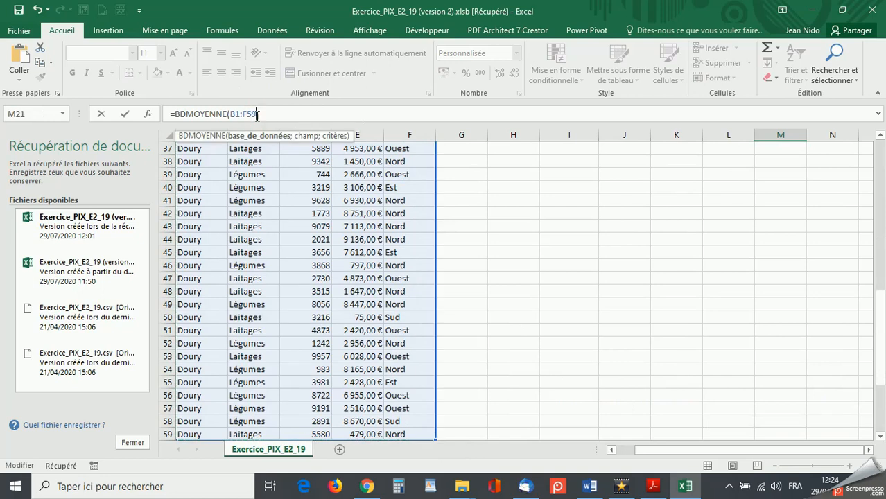
type(";")
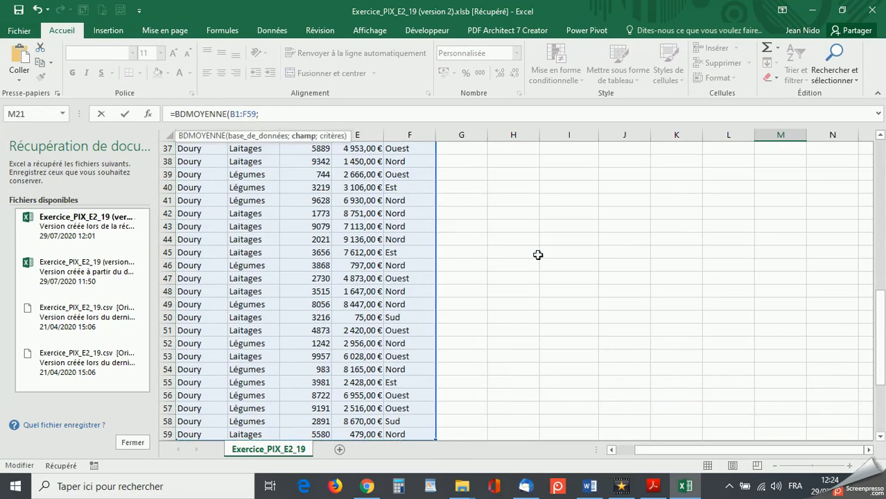
scroll(539, 257, "up", 12)
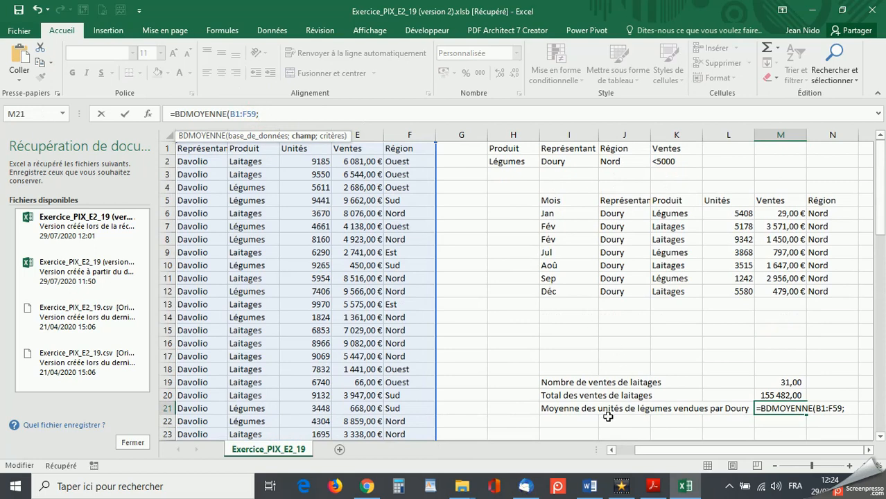
left_click(307, 151)
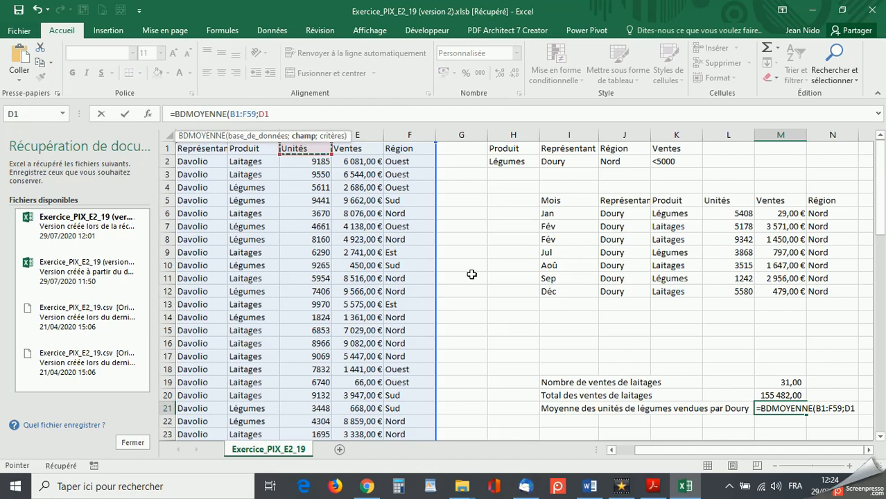
type(";")
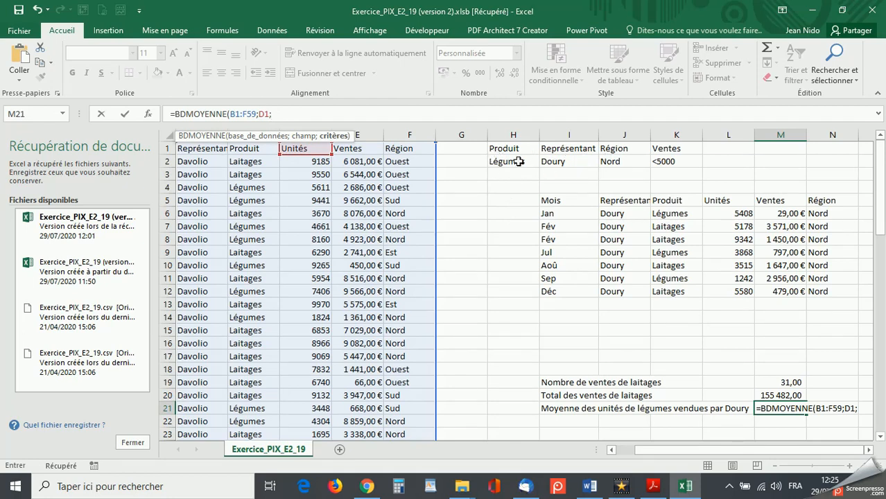
left_click_drag(493, 148, 561, 160)
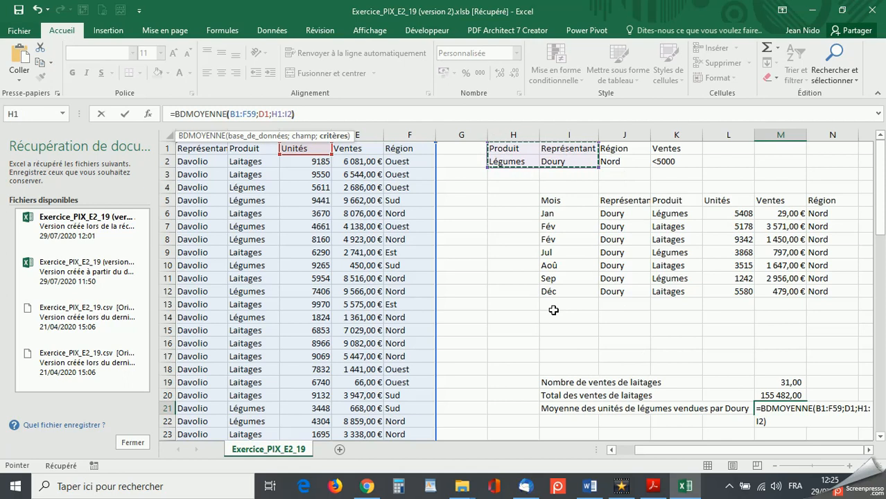
key("Return")
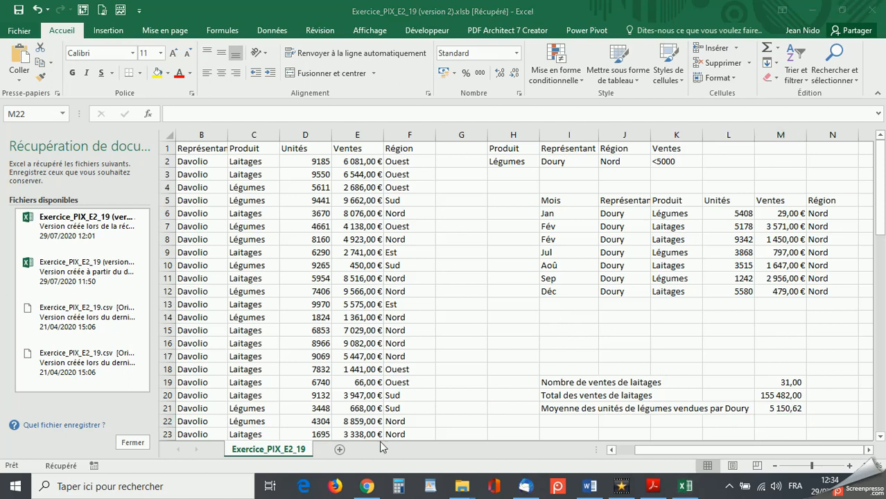
- Remove both decimal places from the number of Laitages sales in M19
left_click(794, 383)
left_click(792, 383)
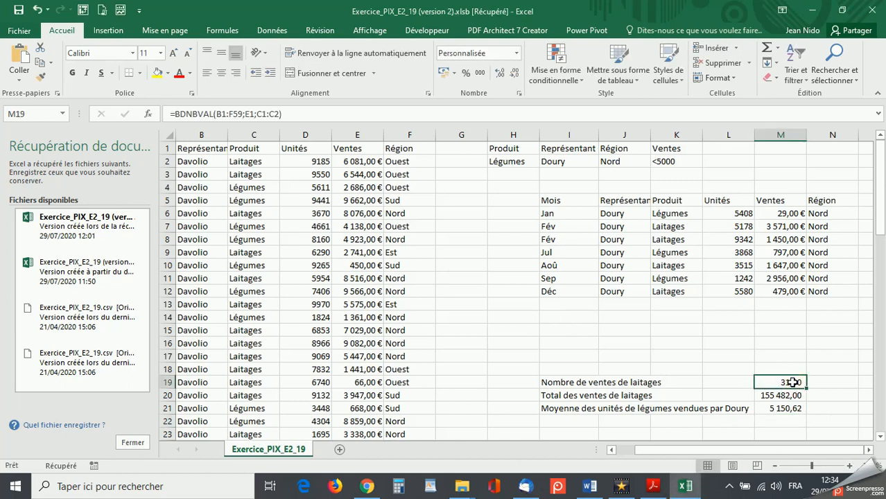
left_click(516, 73)
left_click(516, 74)
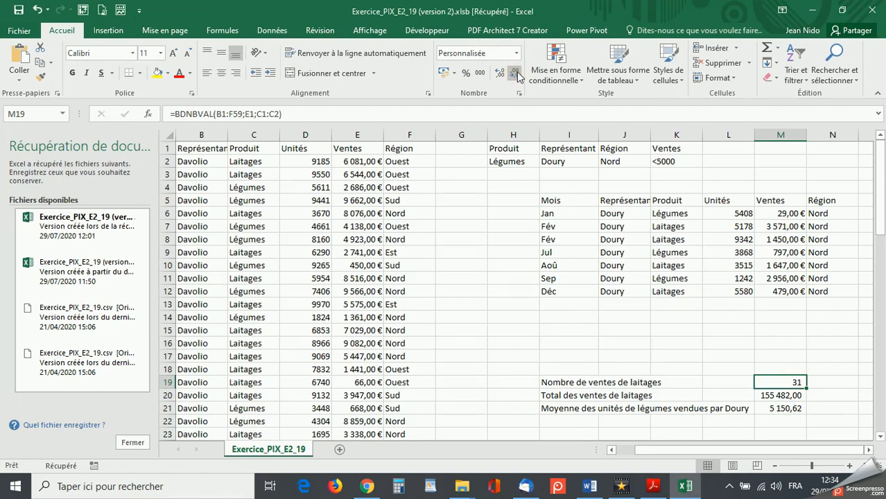
- Apply the euro accounting format to the Laitages sales total in M20
left_click(772, 396)
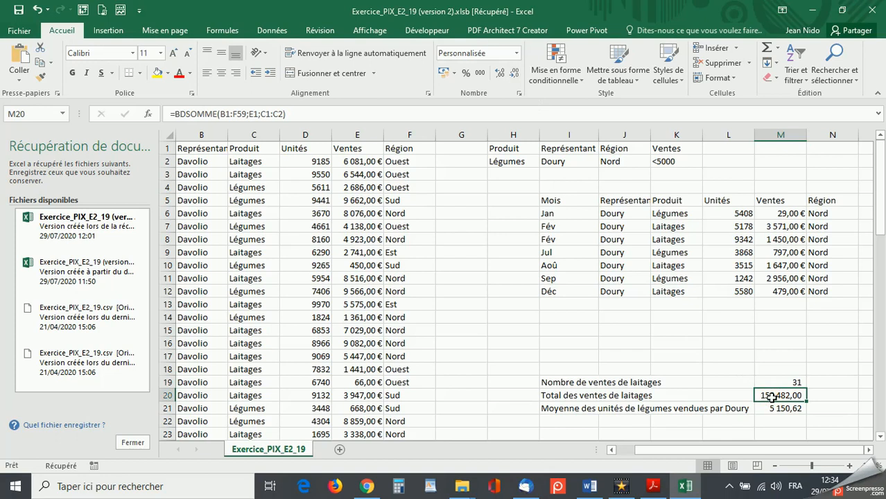
left_click(442, 74)
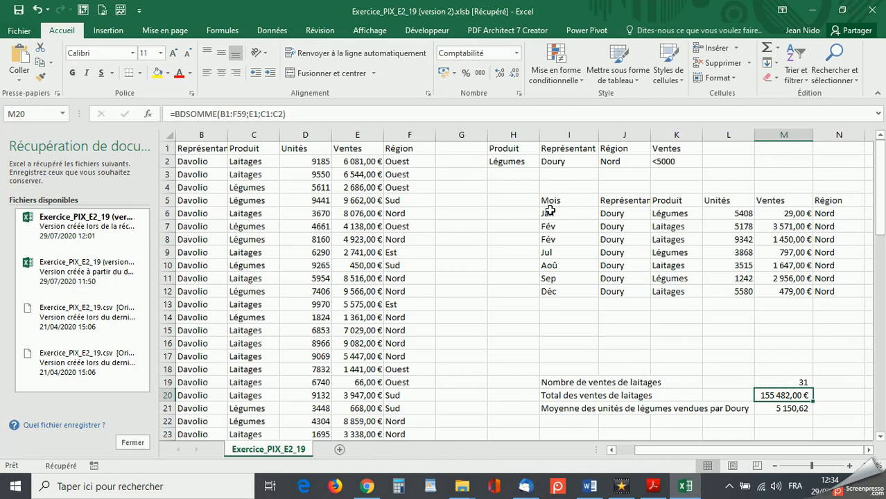
left_click(799, 423)
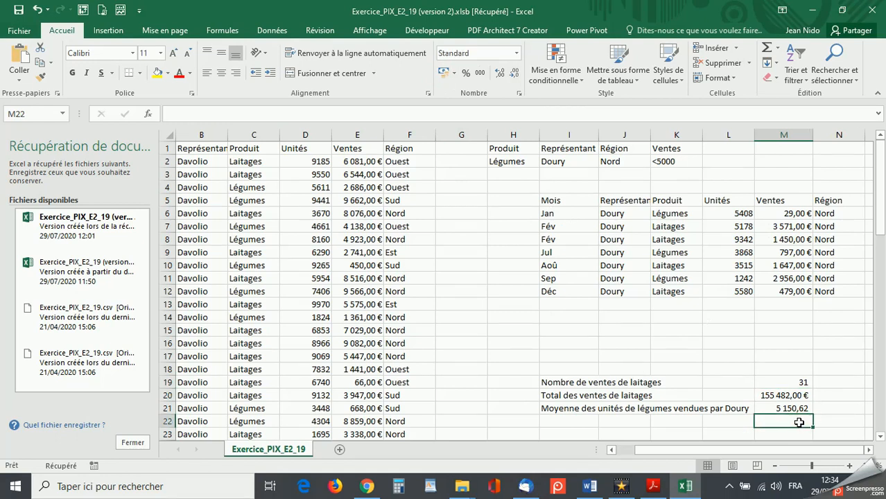